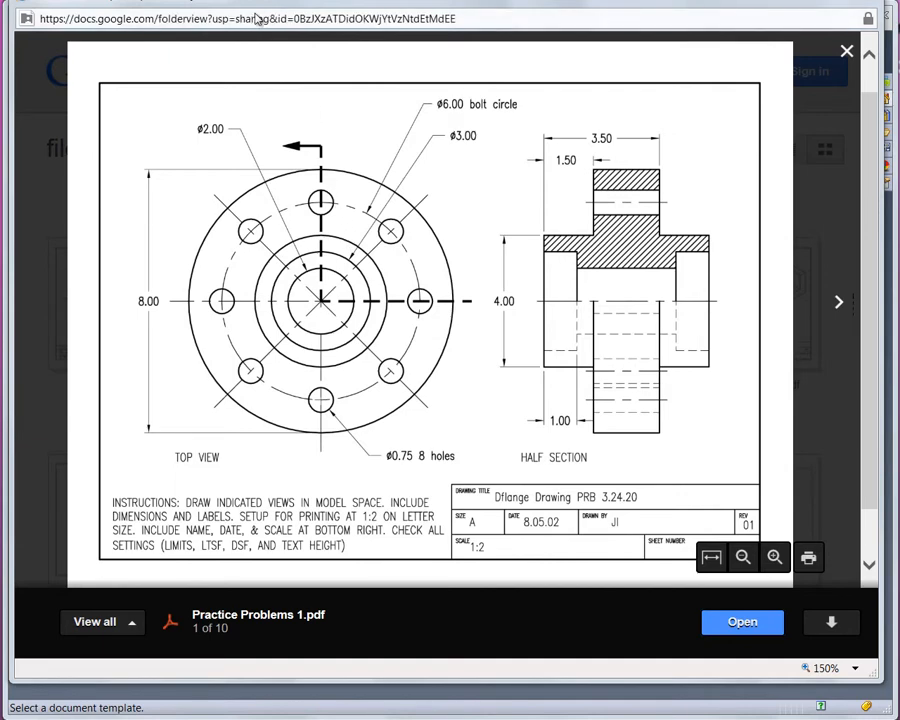
- Create a new part document from the Part template
left_click_drag(255, 5, 225, 719)
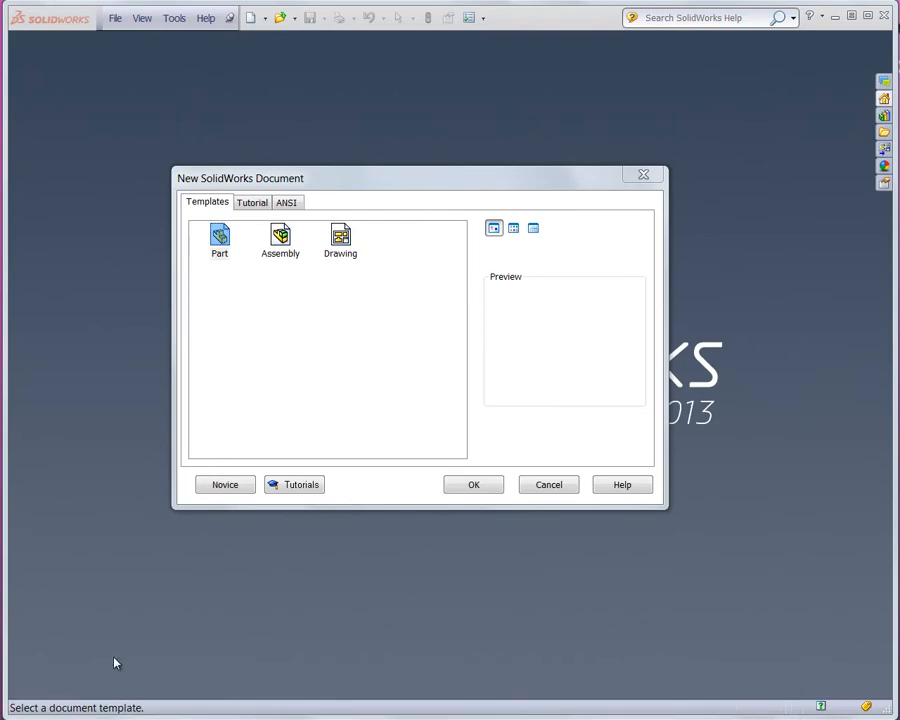
left_click(219, 240)
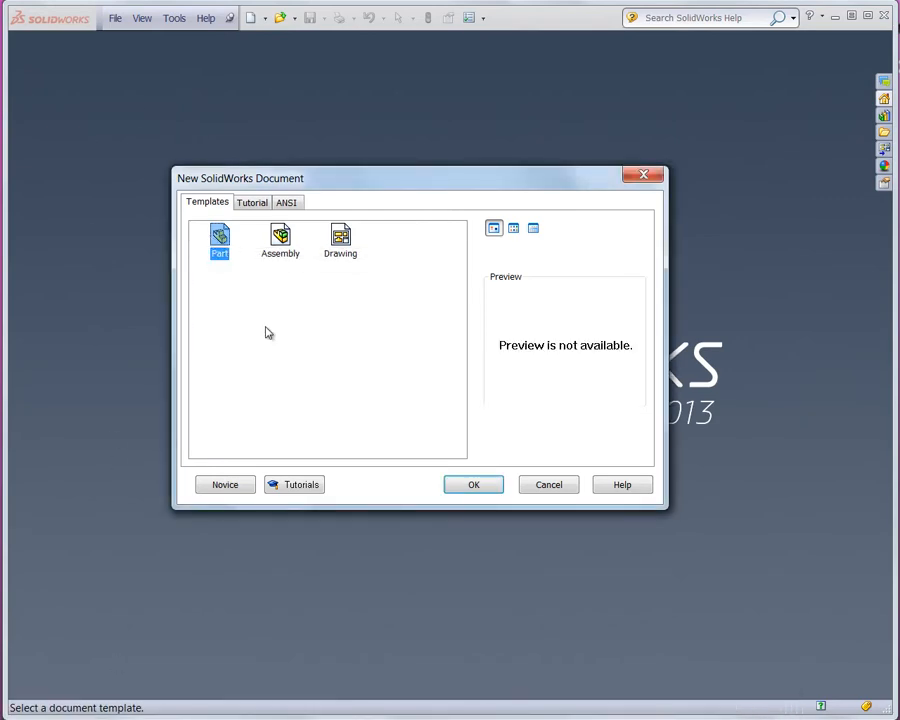
left_click(468, 487)
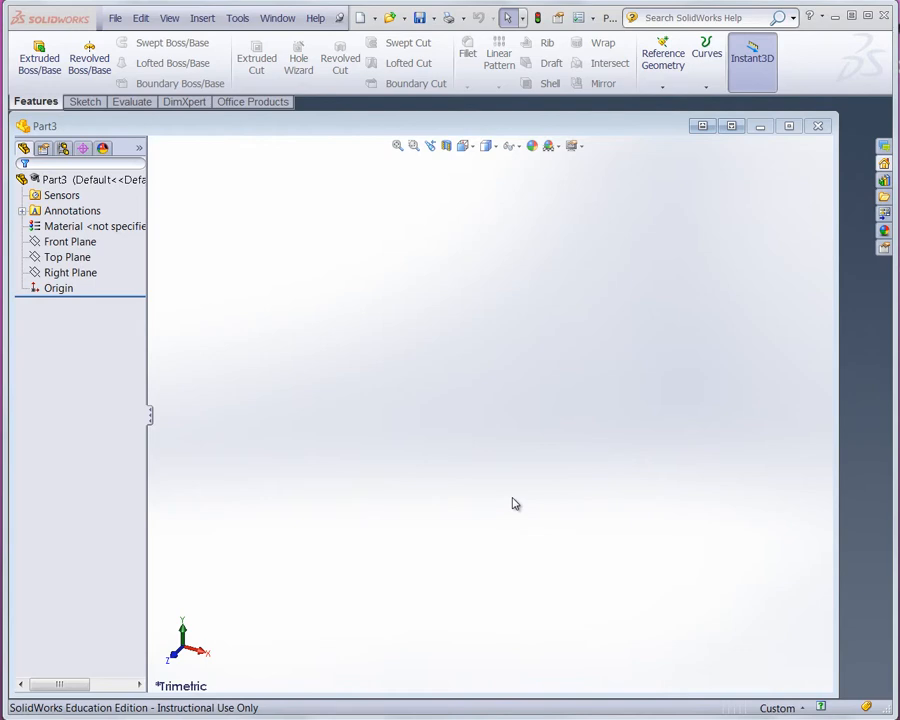
- Set the document units to IPS (inch, pound, second)
left_click(785, 708)
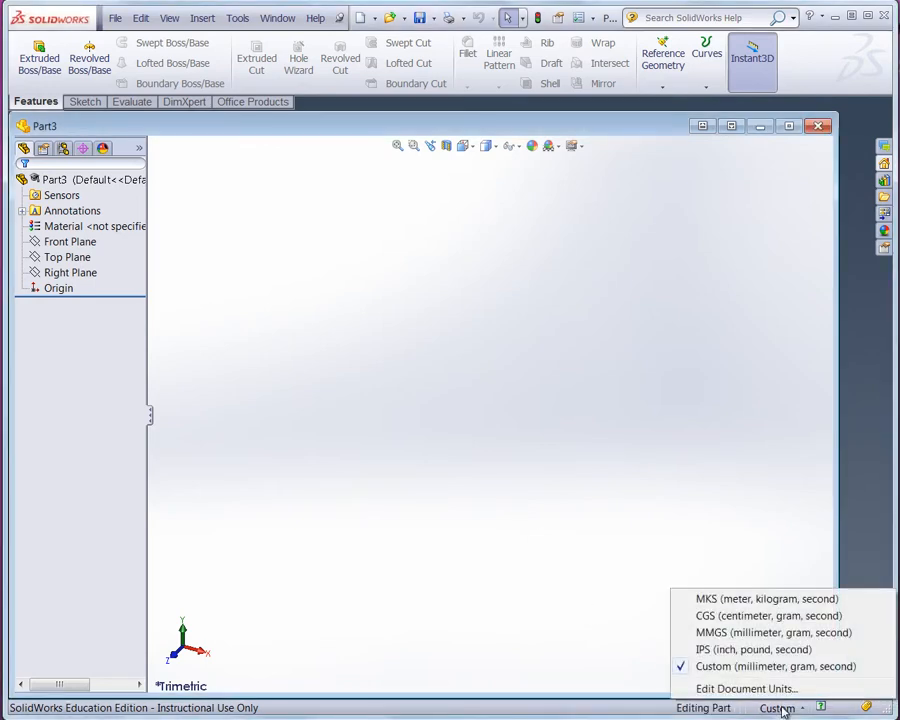
left_click(782, 651)
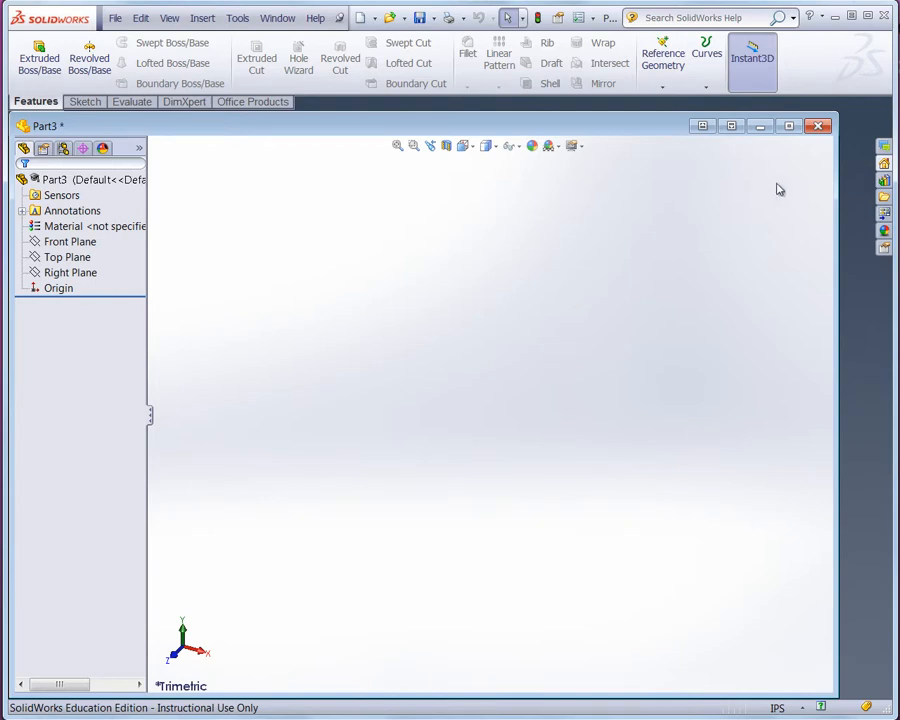
- Open a new sketch on the Right Plane
left_click(789, 127)
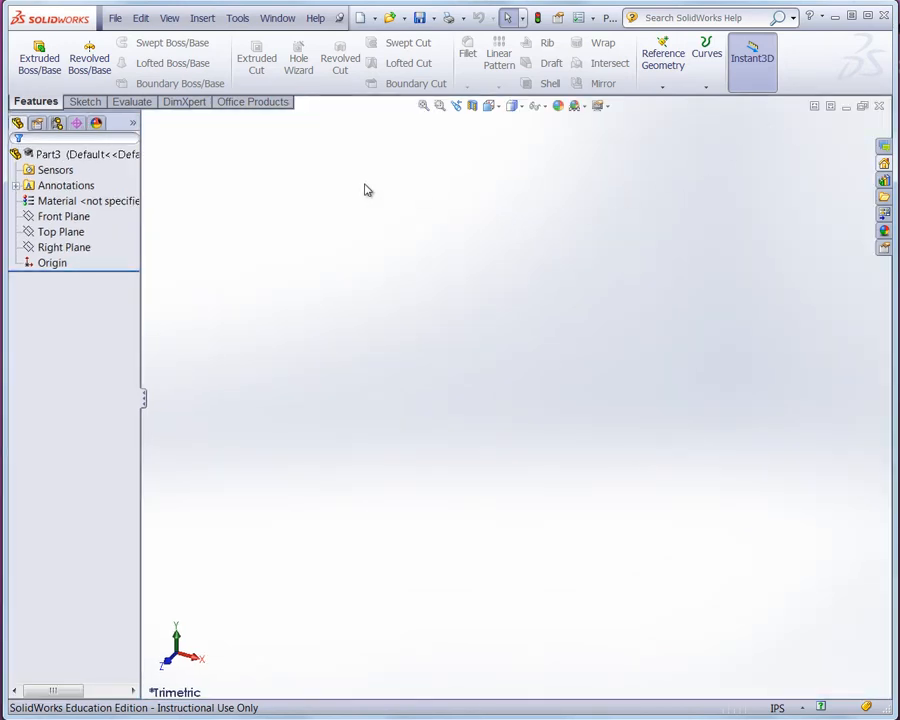
left_click(66, 232)
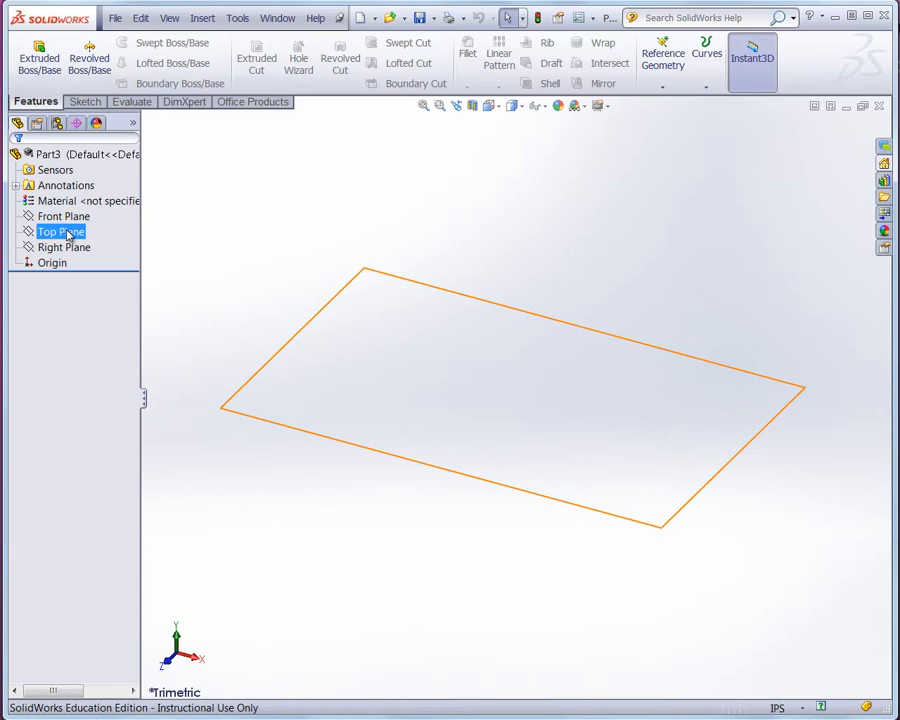
left_click(68, 248)
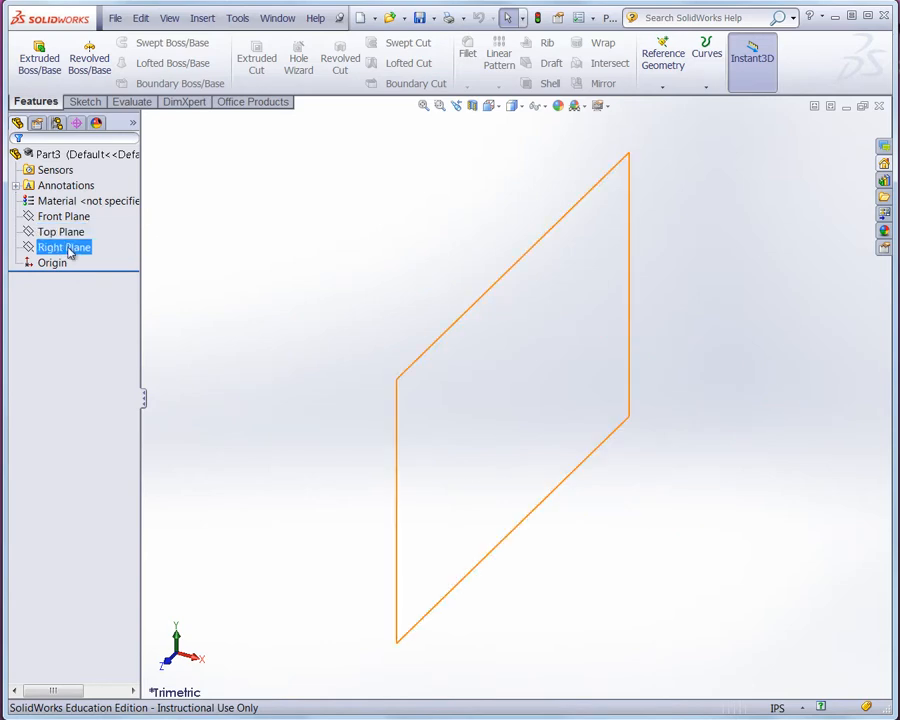
left_click(68, 249)
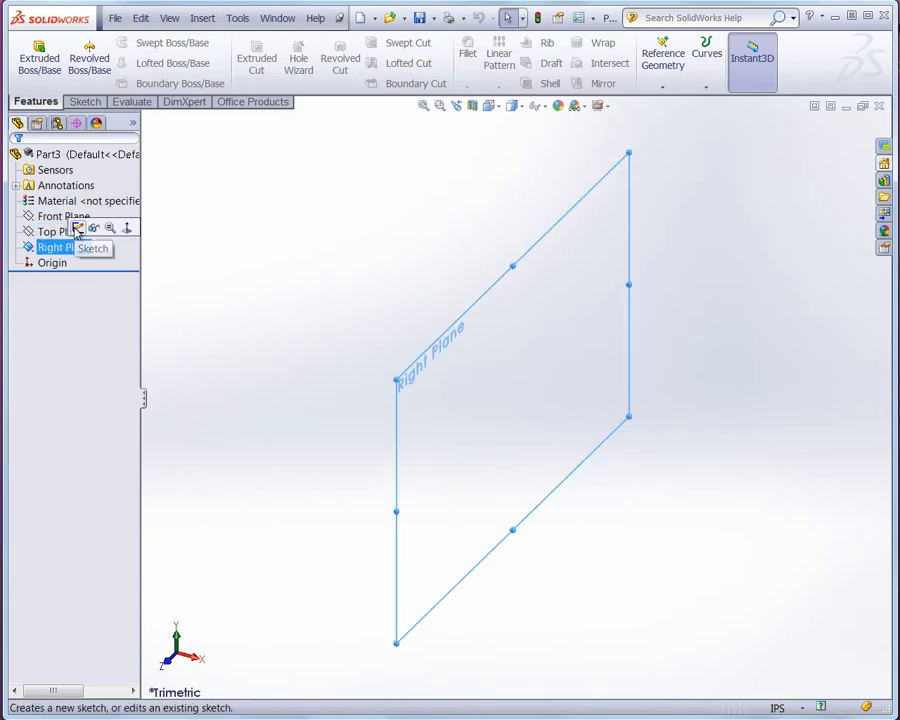
left_click(78, 229)
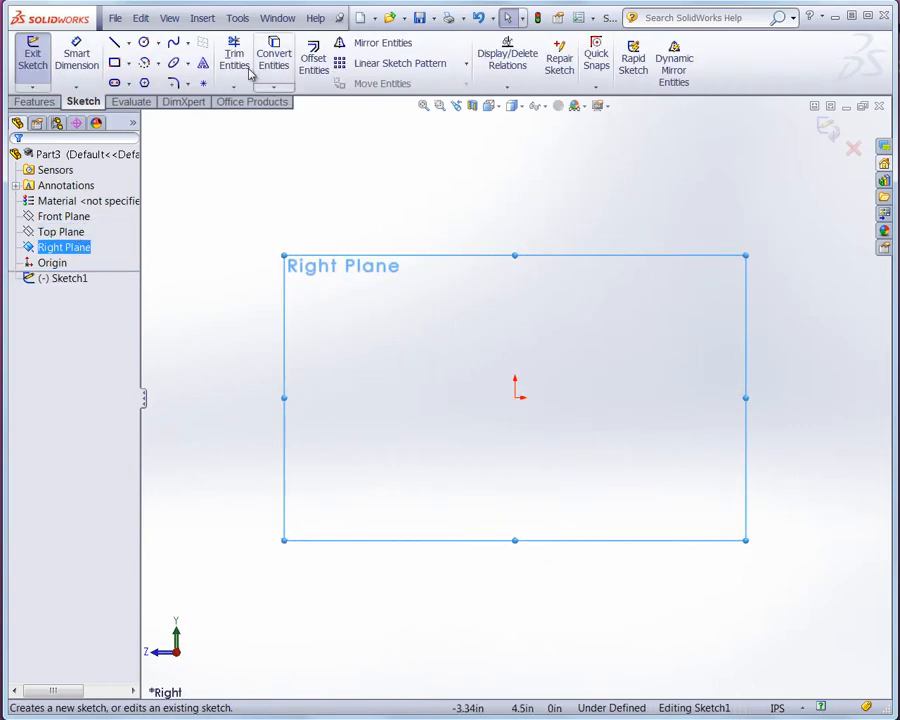
- Turn on the display of origins in the view
left_click(171, 17)
mouse_move(174, 22)
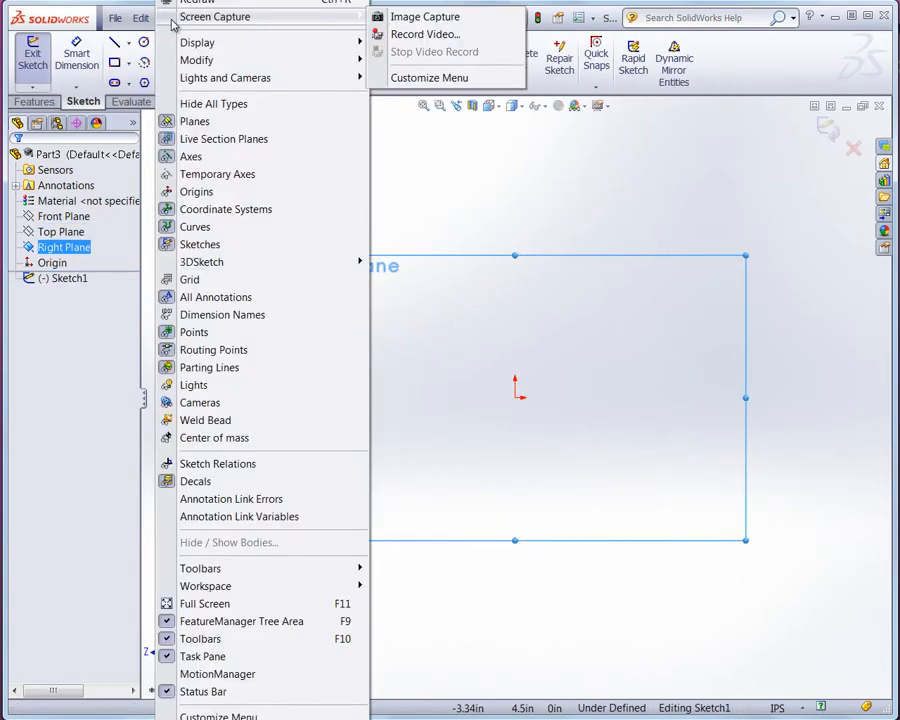
left_click(195, 192)
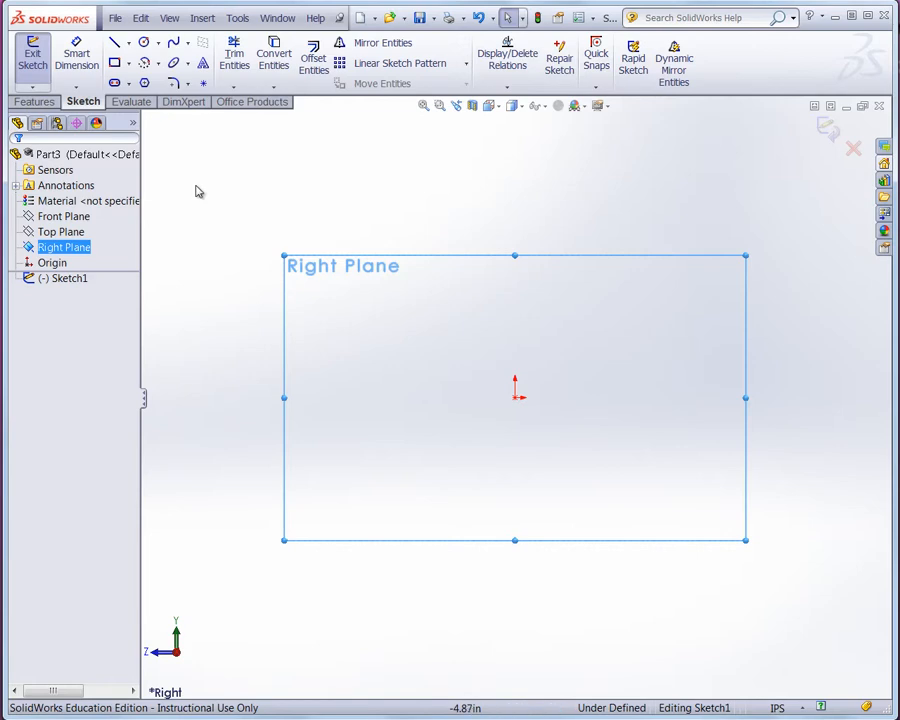
- Draw a horizontal centerline from the origin about 3.85 in long to the right
left_click(128, 43)
left_click(157, 43)
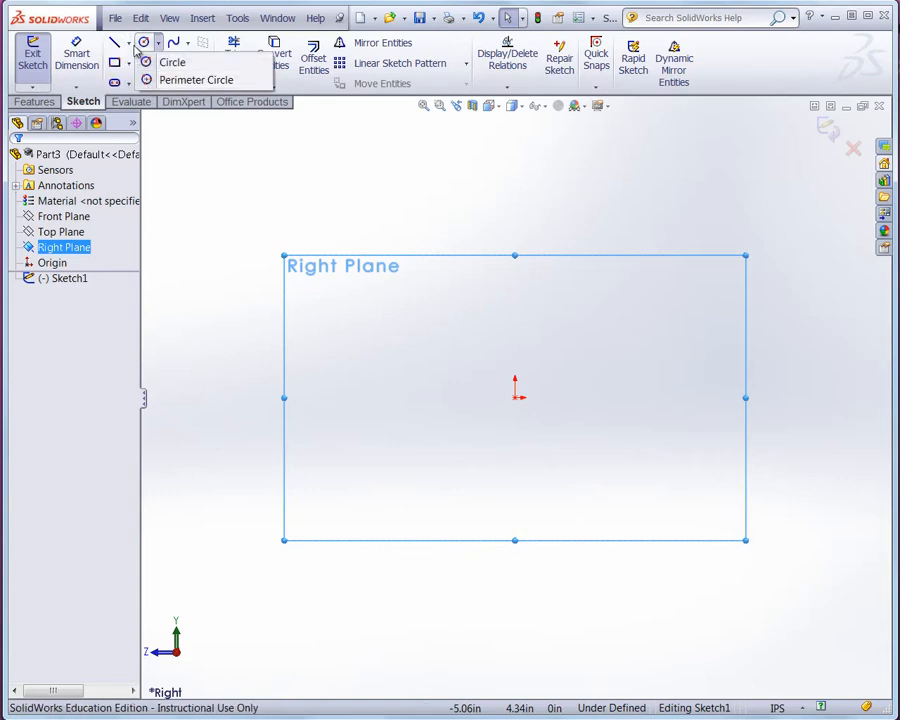
left_click(128, 43)
left_click(139, 81)
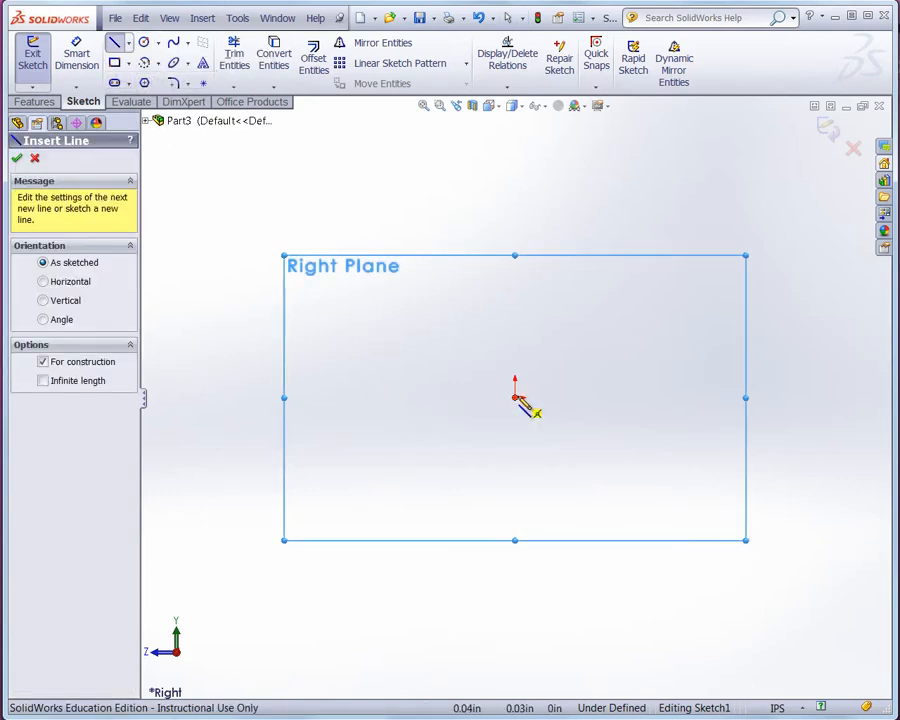
left_click(516, 398)
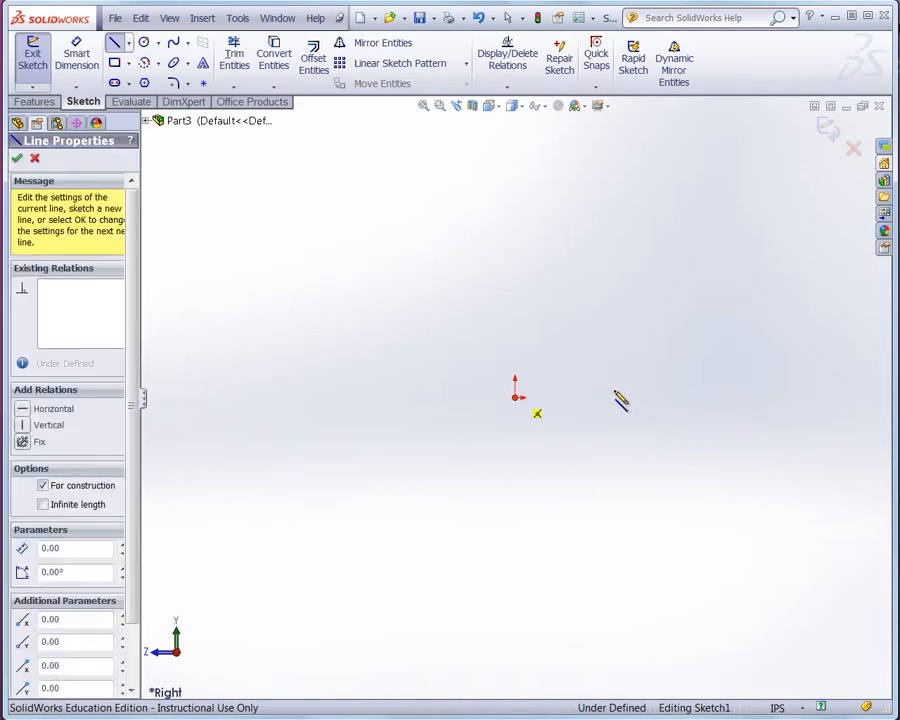
left_click(771, 400)
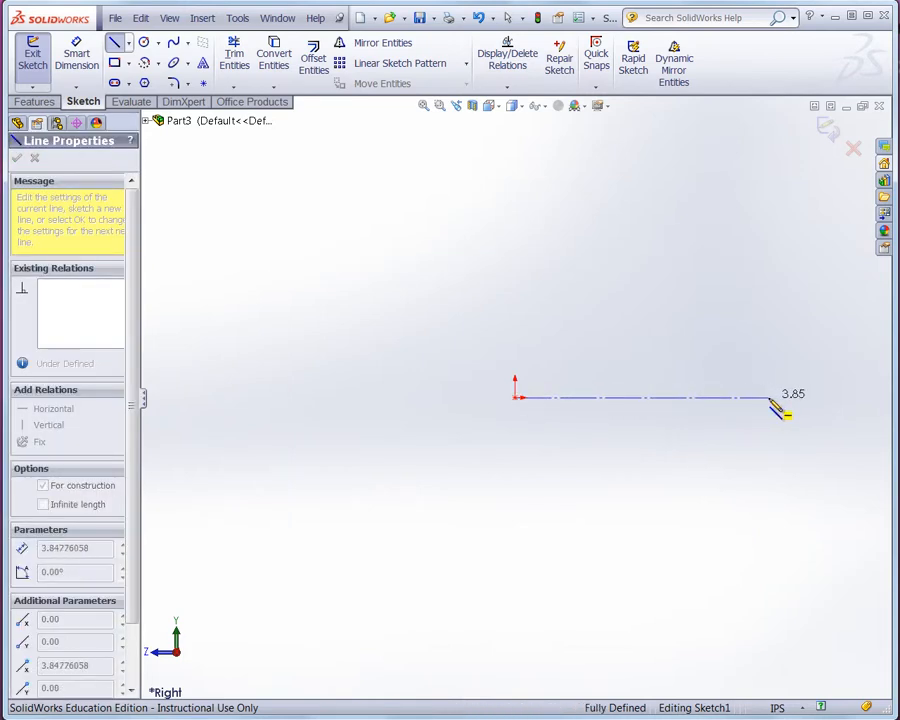
key("Escape")
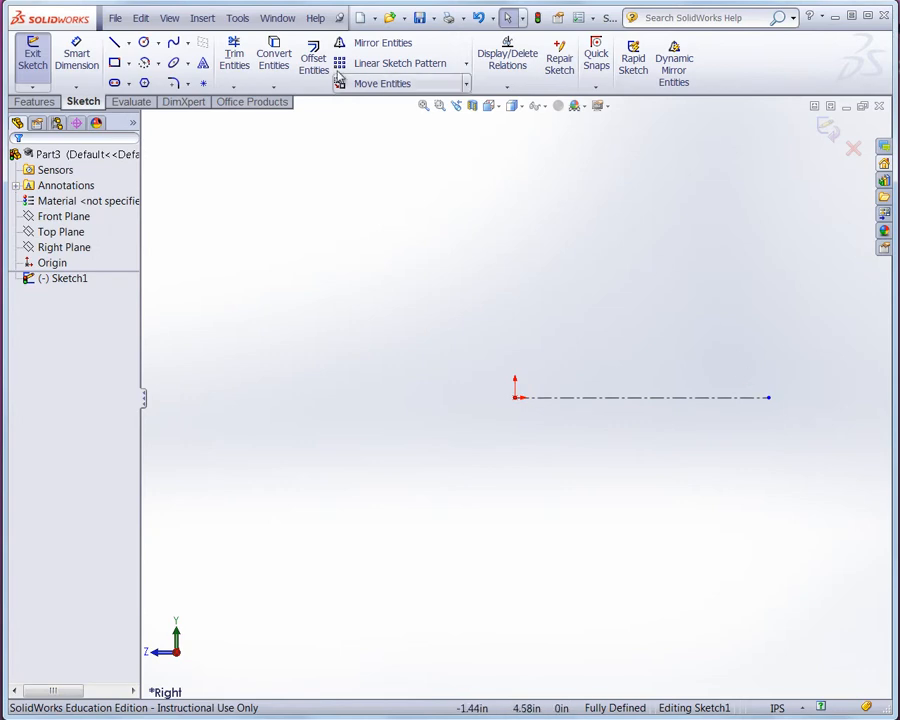
- Draw a vertical centerline through the origin about 5.55 in long
left_click(129, 44)
left_click(150, 80)
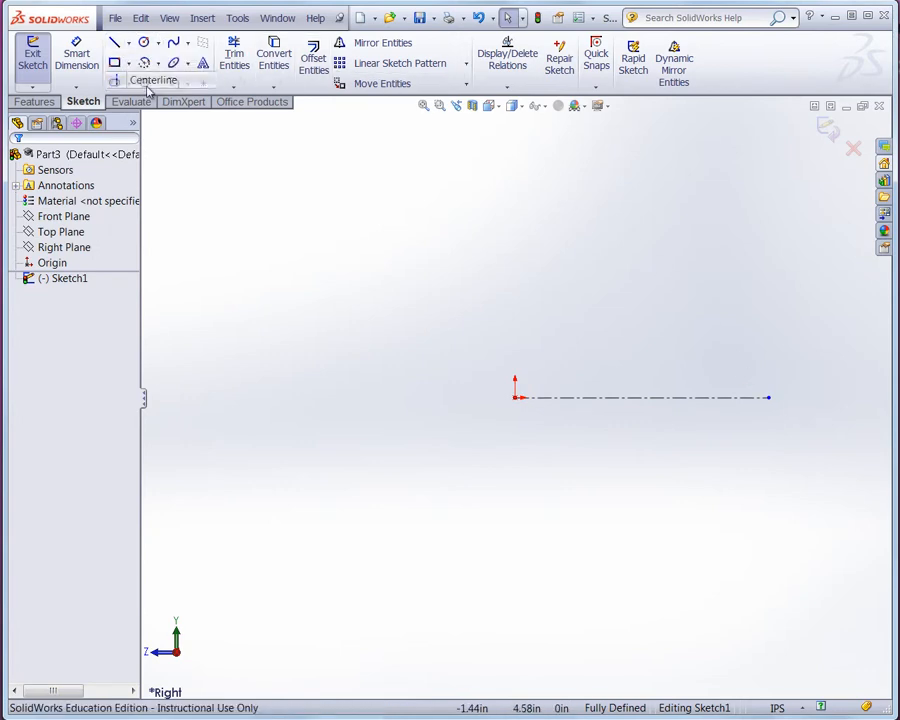
left_click(516, 571)
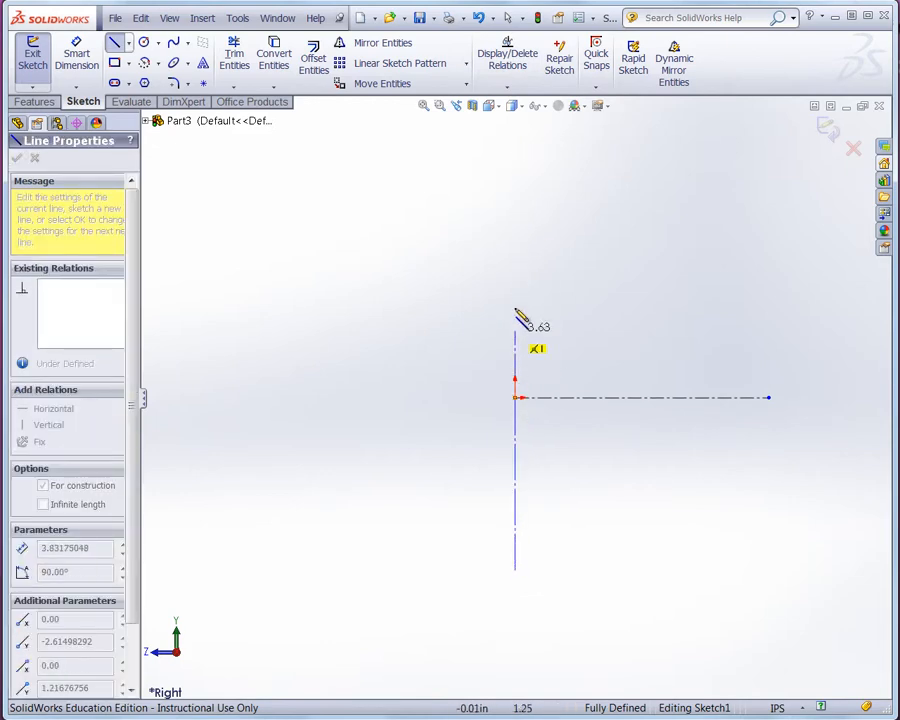
left_click(516, 212)
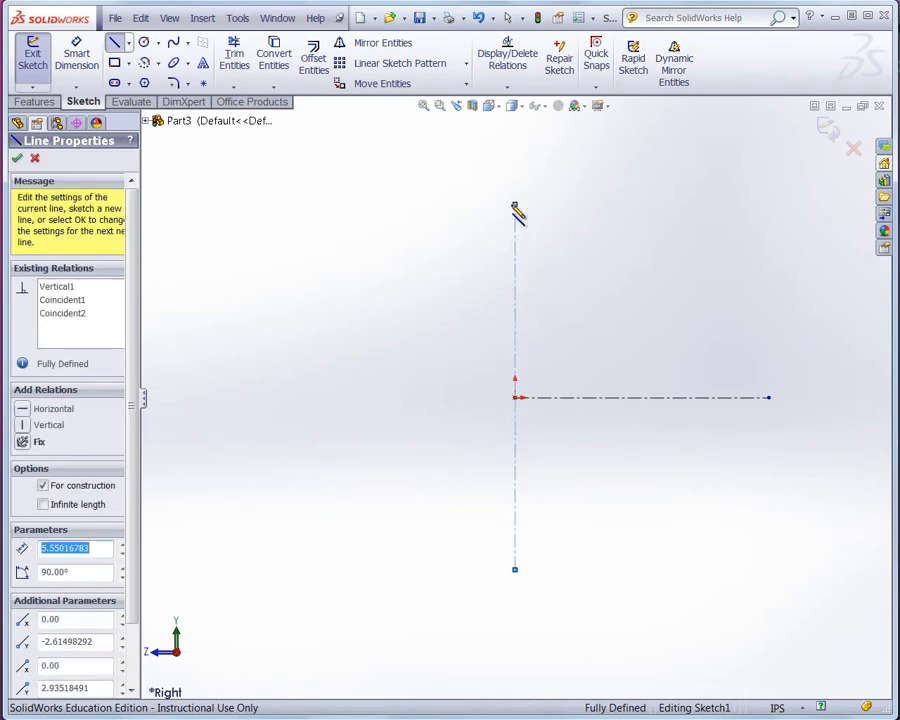
key("Escape")
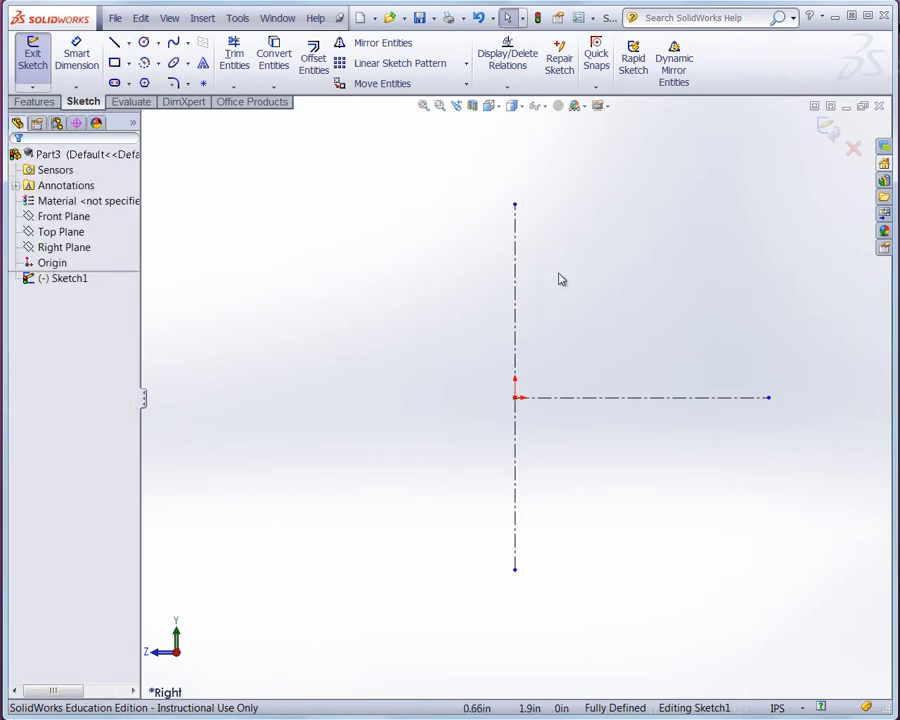
- Select the horizontal centerline and turn on Dynamic Mirror Entities about it
left_click(647, 400)
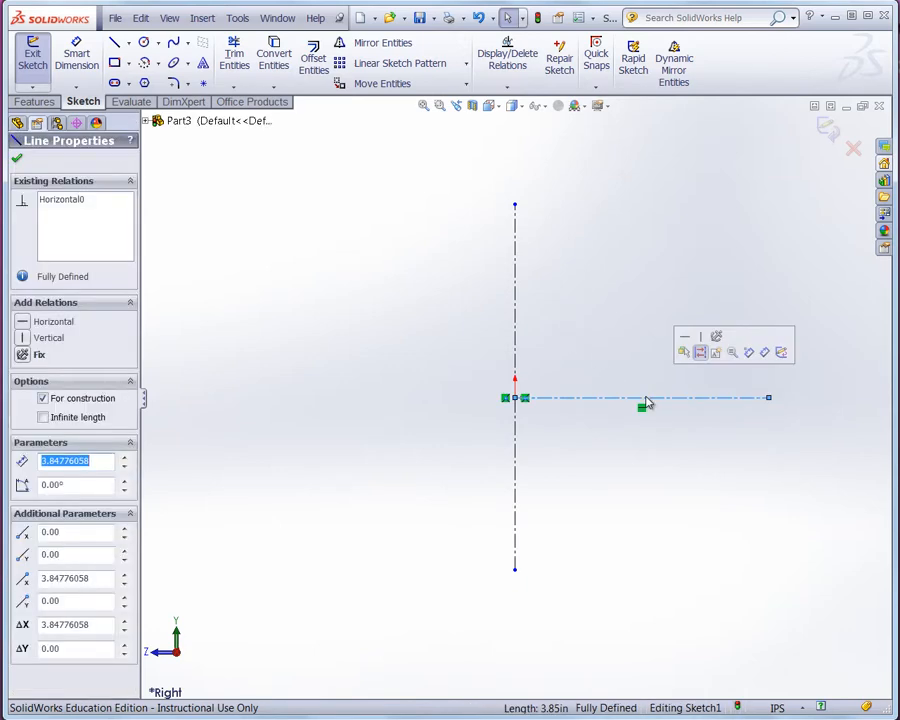
left_click(686, 68)
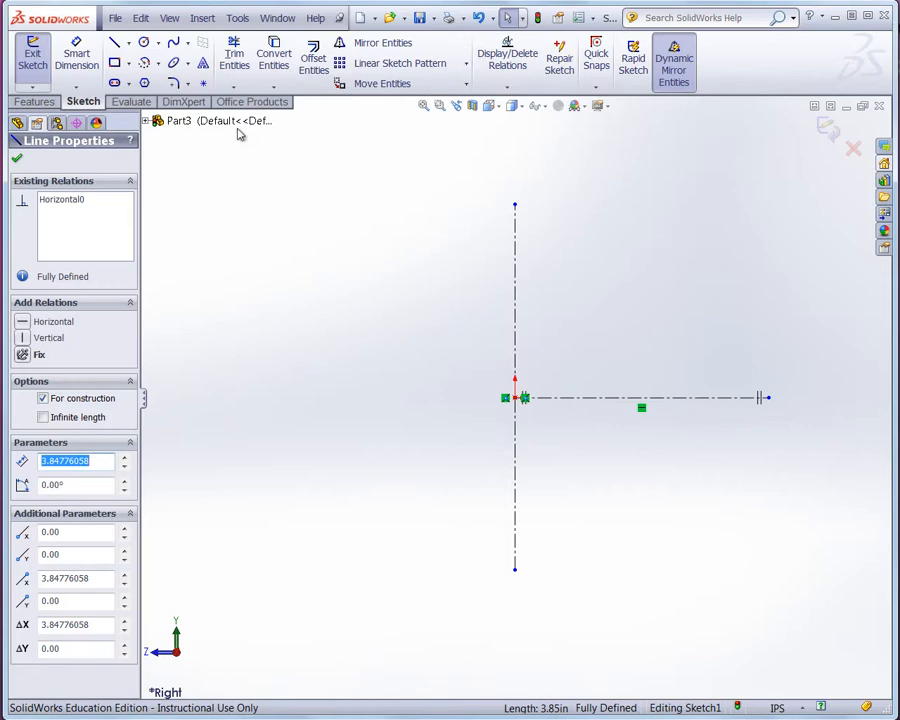
- Sketch the stepped flange outline as connected lines starting on the centerline, mirrored about the horizontal centerline
left_click(114, 42)
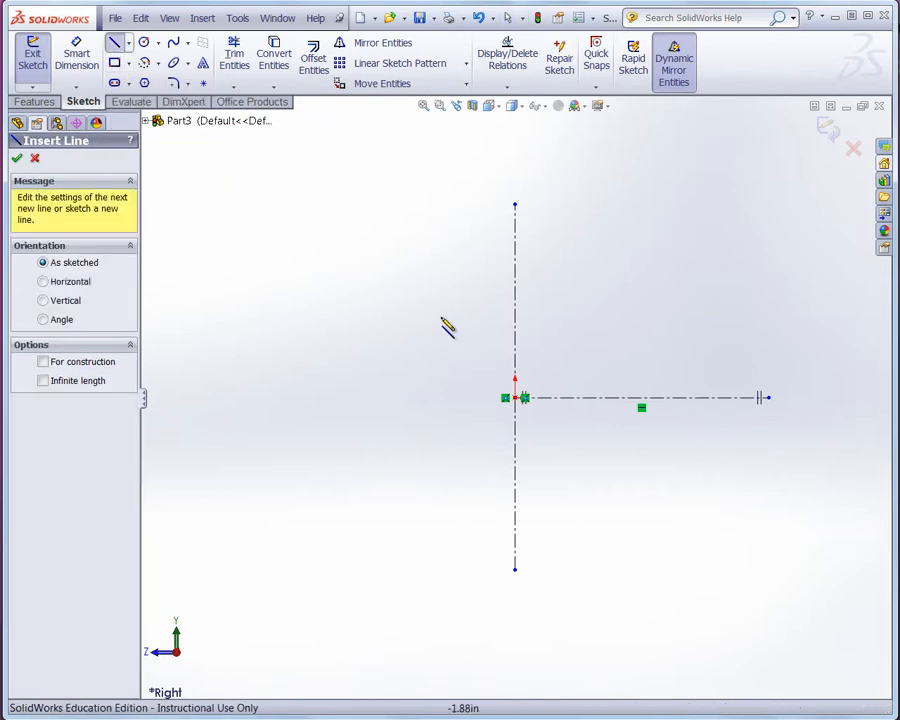
left_click(565, 397)
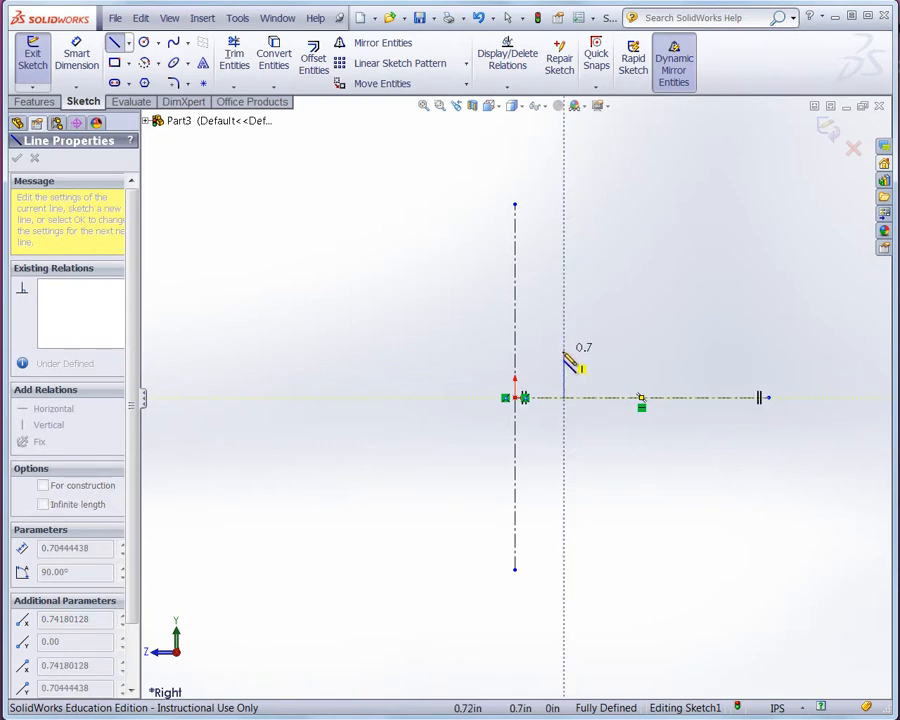
left_click(565, 352)
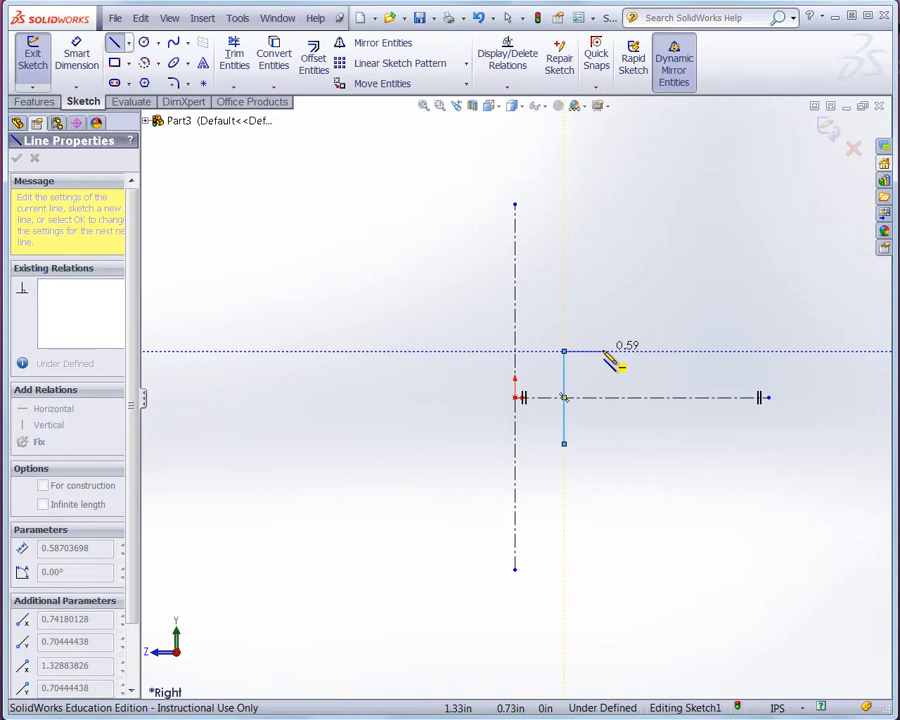
left_click(603, 352)
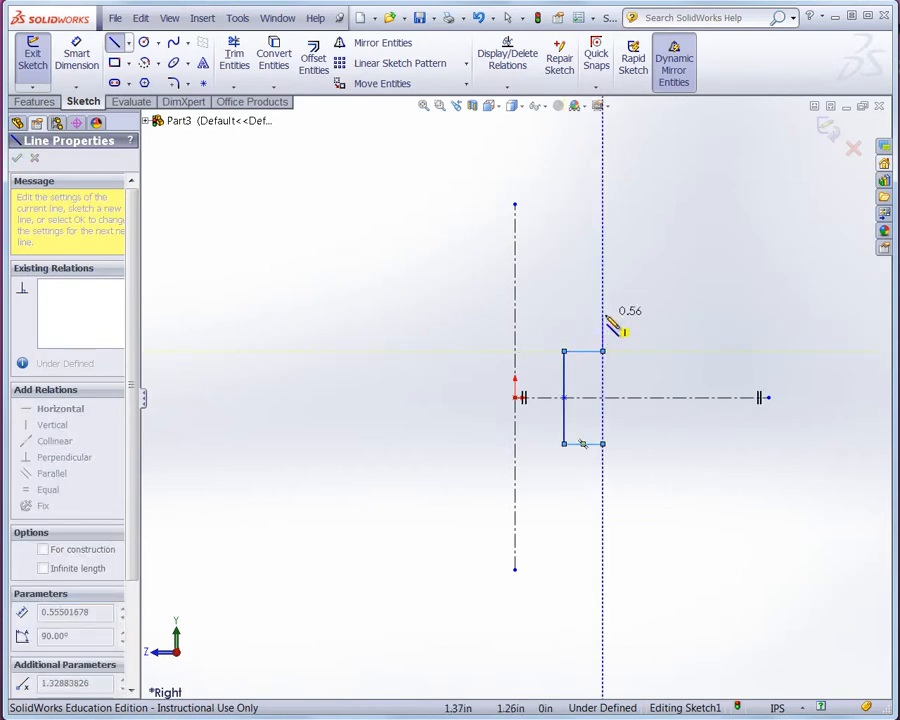
left_click(602, 315)
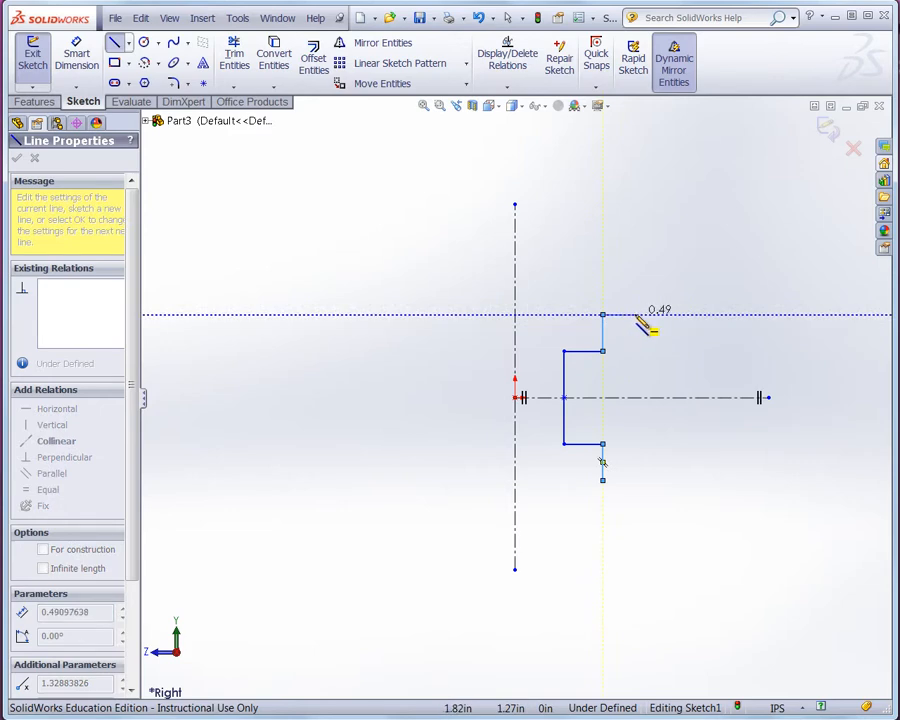
left_click(634, 315)
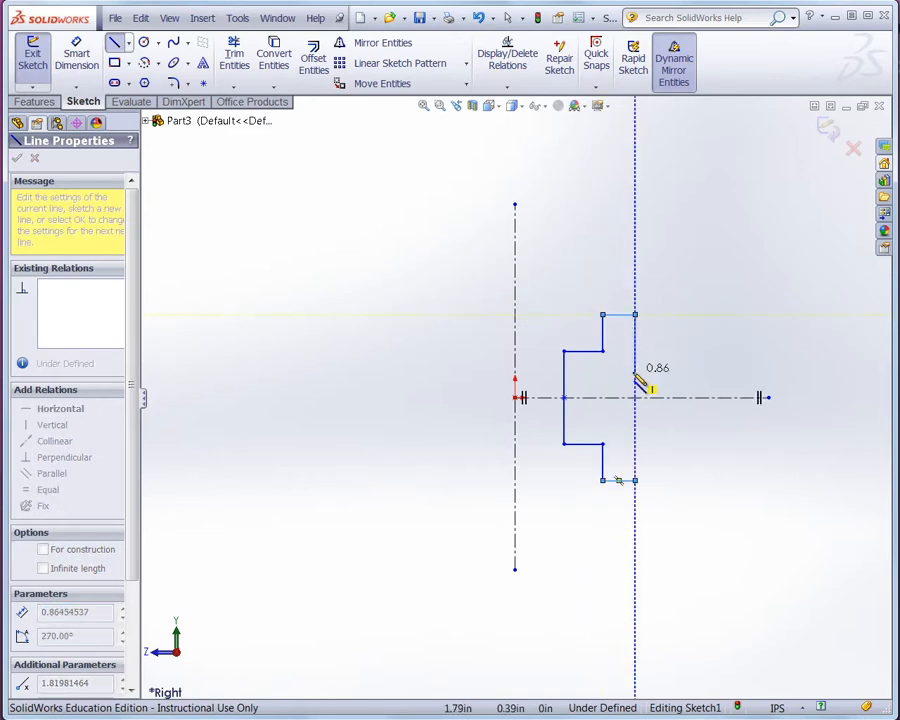
left_click(635, 371)
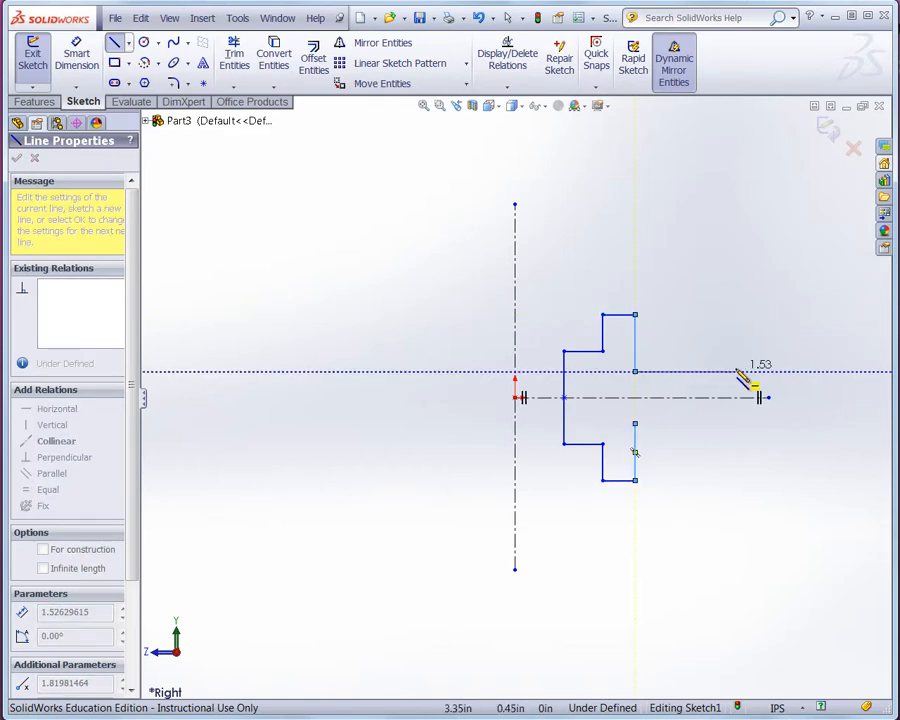
left_click(730, 371)
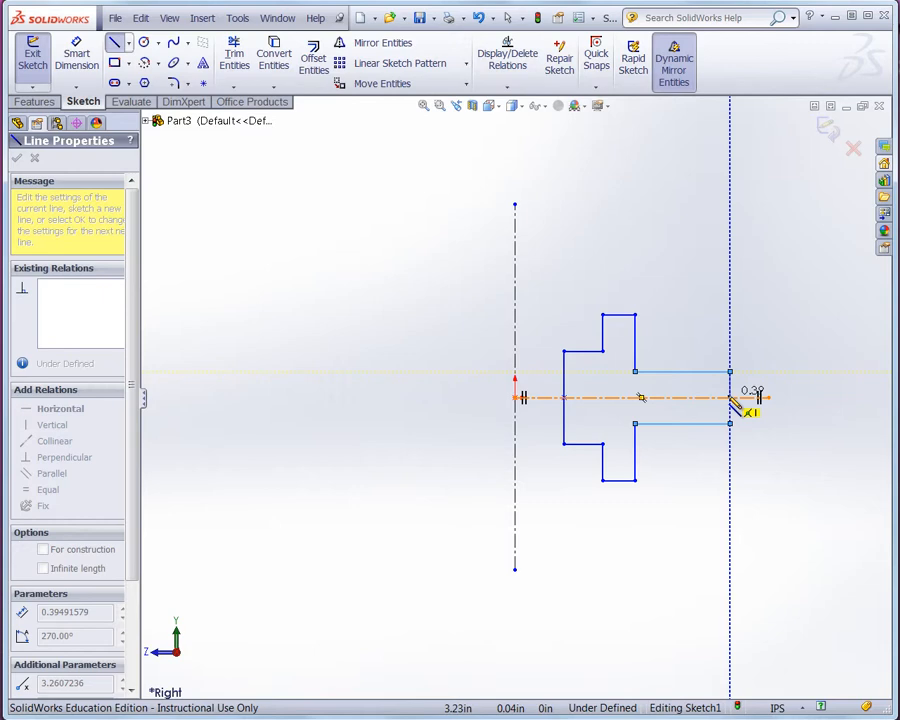
left_click(731, 397)
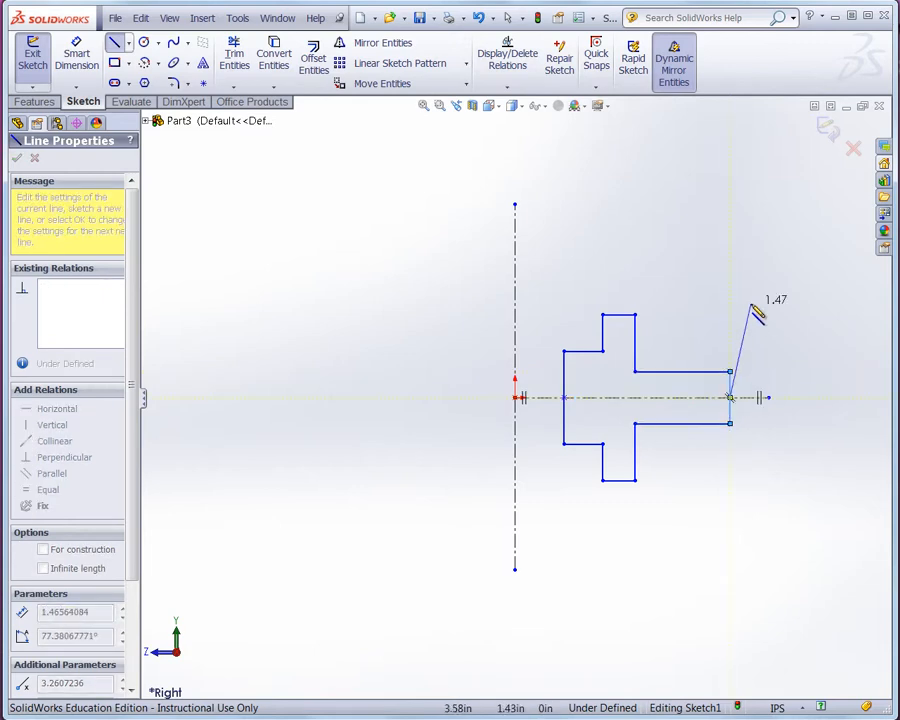
key("Escape")
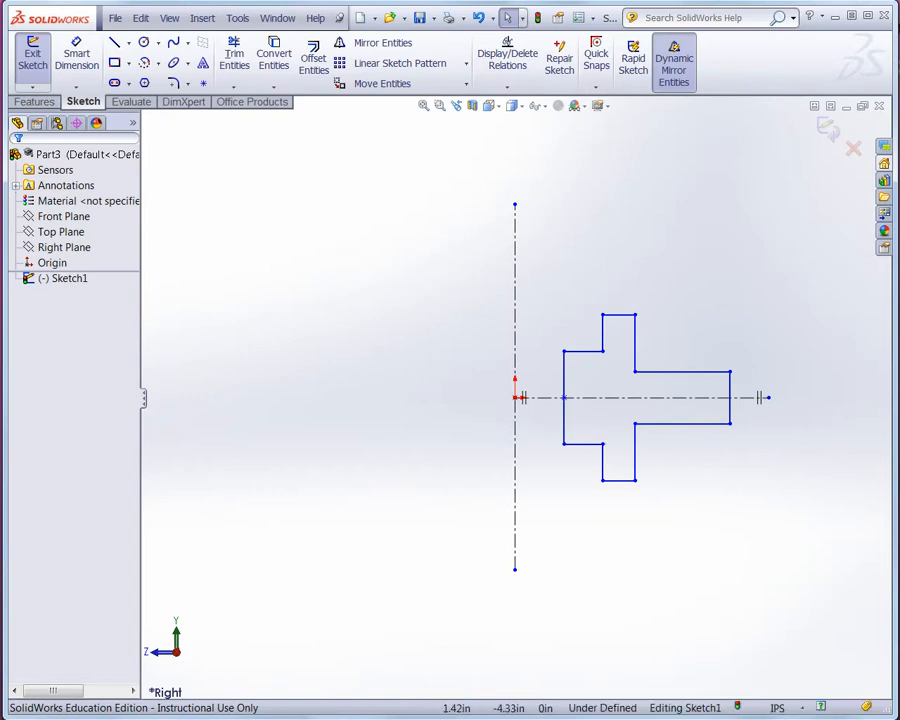
- Bring up the reference flange drawing to check its half-section dimensions
mouse_move(338, 718)
left_mouse_down()
mouse_move(423, 199)
mouse_move(432, 88)
mouse_move(448, 54)
left_mouse_up()
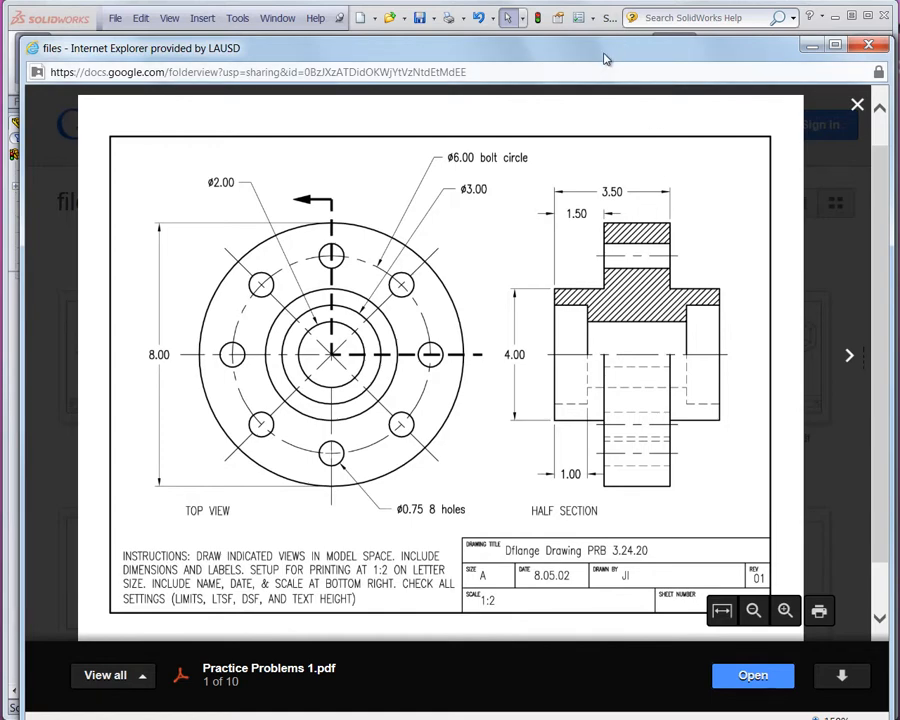
mouse_move(607, 58)
left_mouse_down()
mouse_move(593, 344)
mouse_move(552, 719)
left_mouse_up()
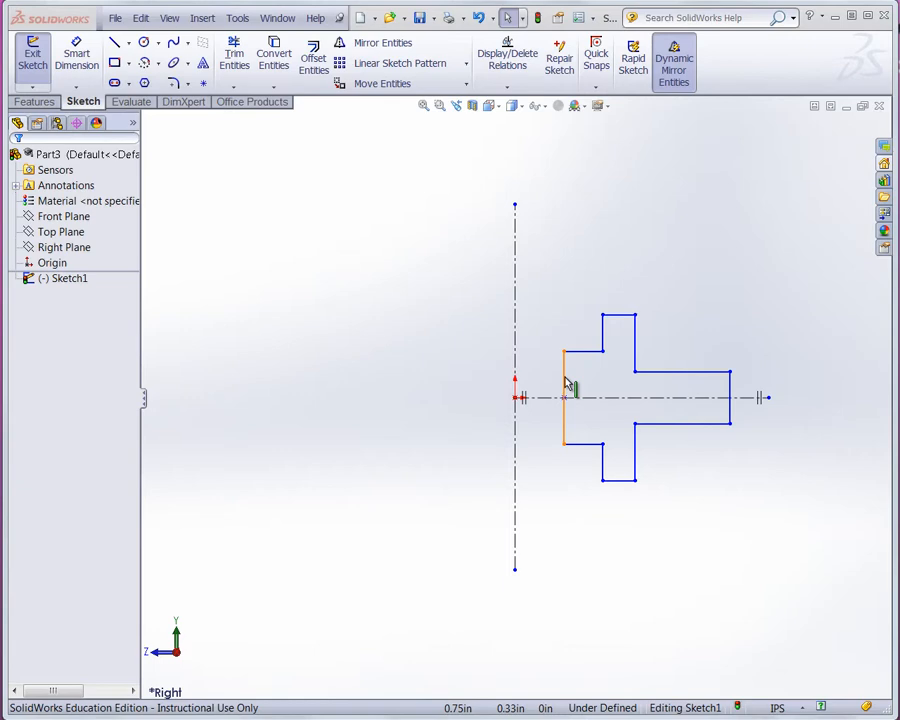
- With Smart Dimension, dimension the innermost vertical edge 1 in from the vertical centerline
left_click(76, 52)
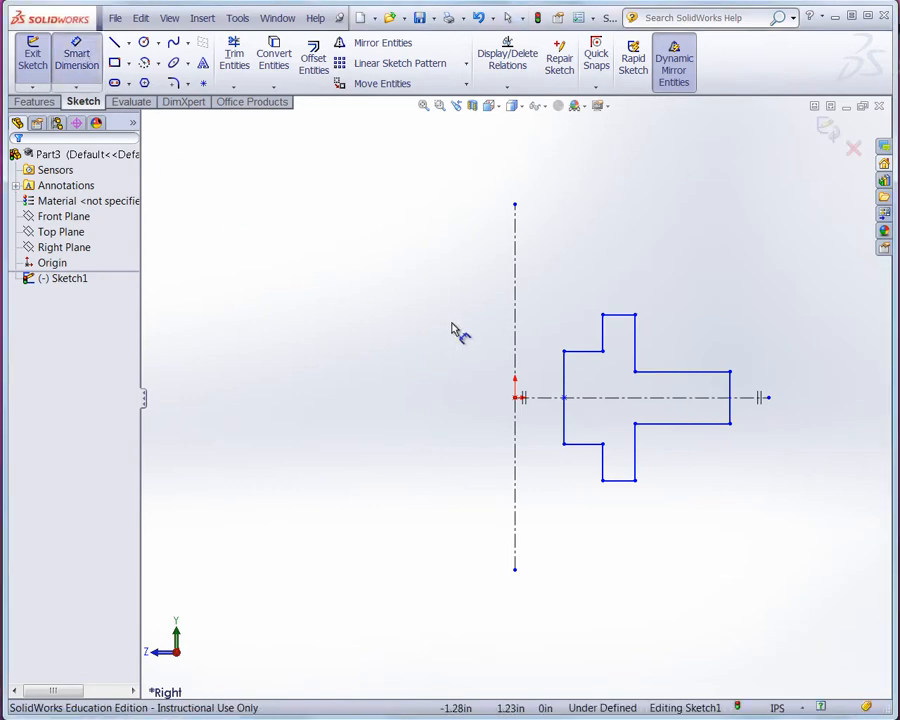
left_click(566, 383)
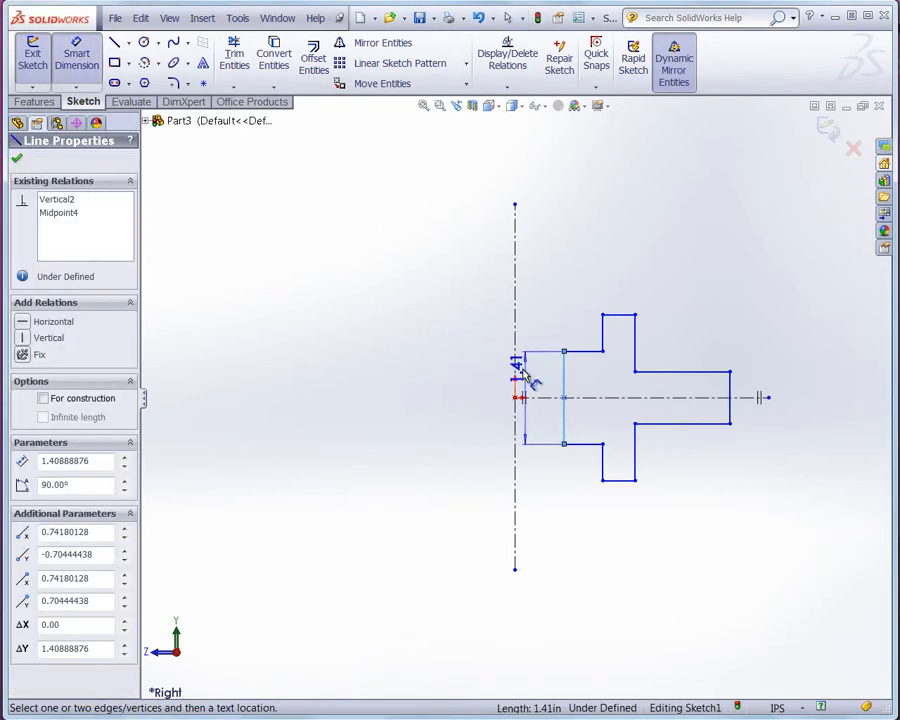
left_click(515, 377)
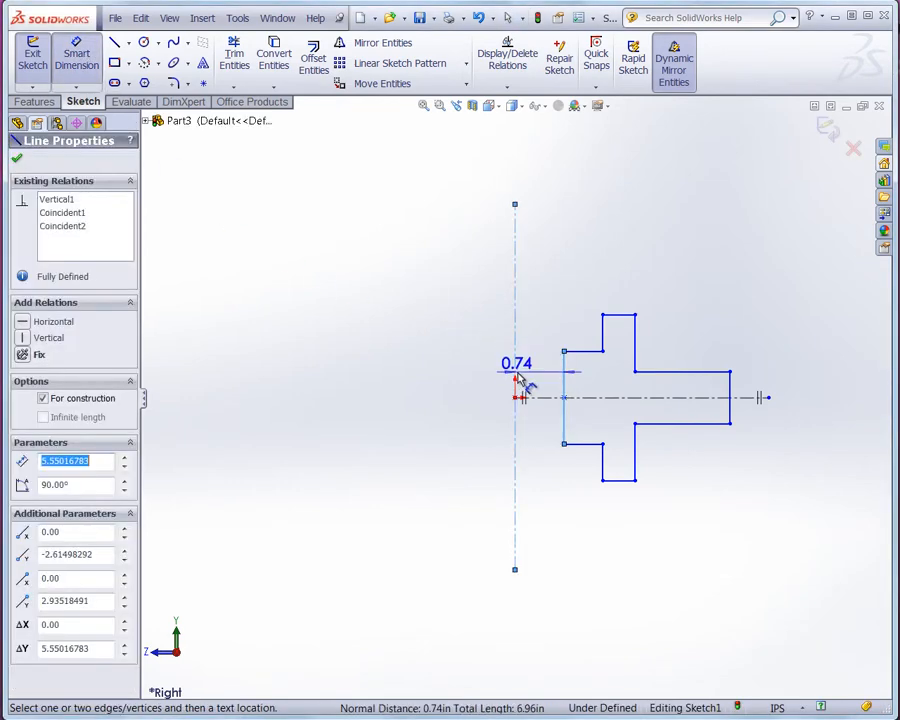
left_click(541, 287)
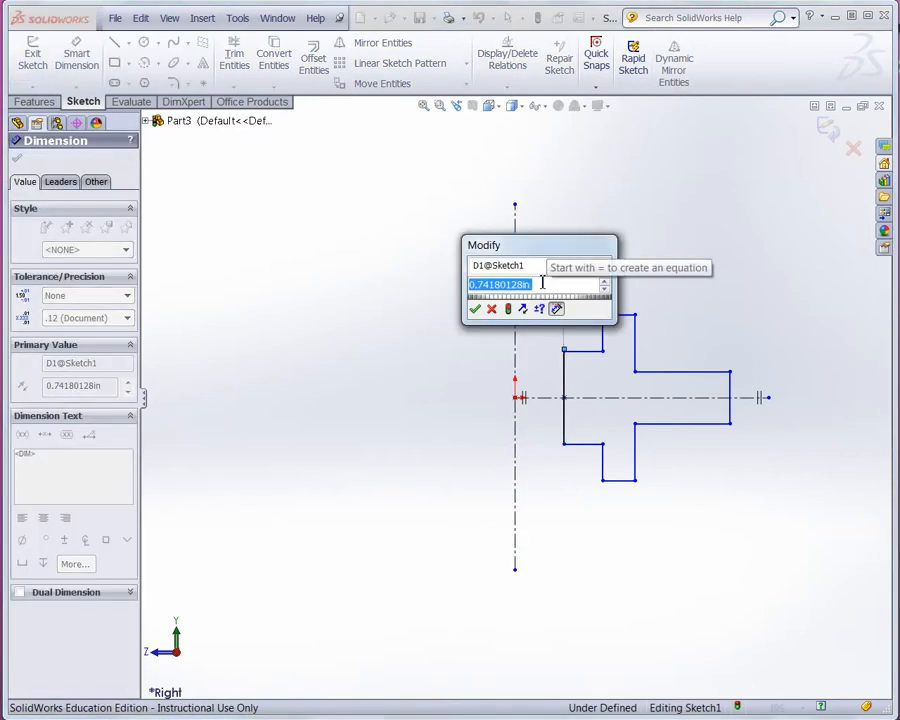
type("1")
key("Return")
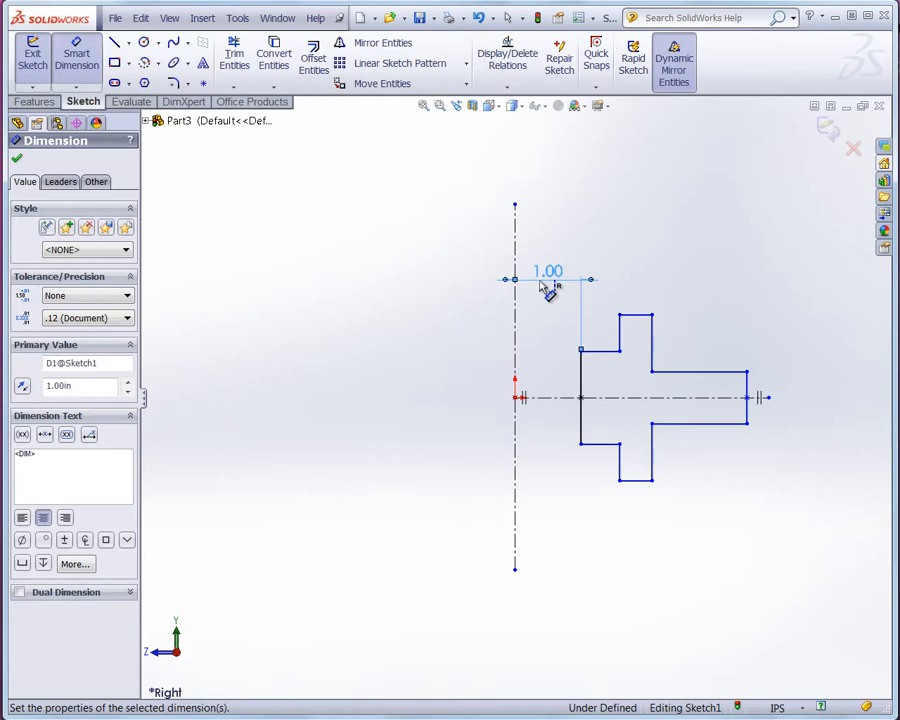
- Dimension the next vertical edge of the flange step 1.5 in from the vertical centerline
left_click(548, 290)
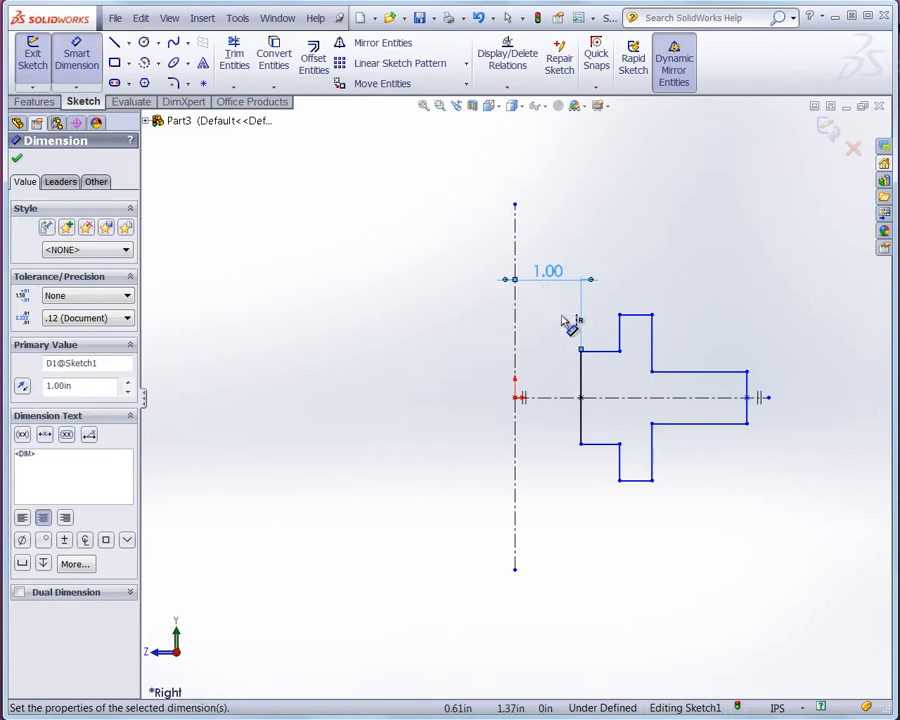
left_click(622, 330)
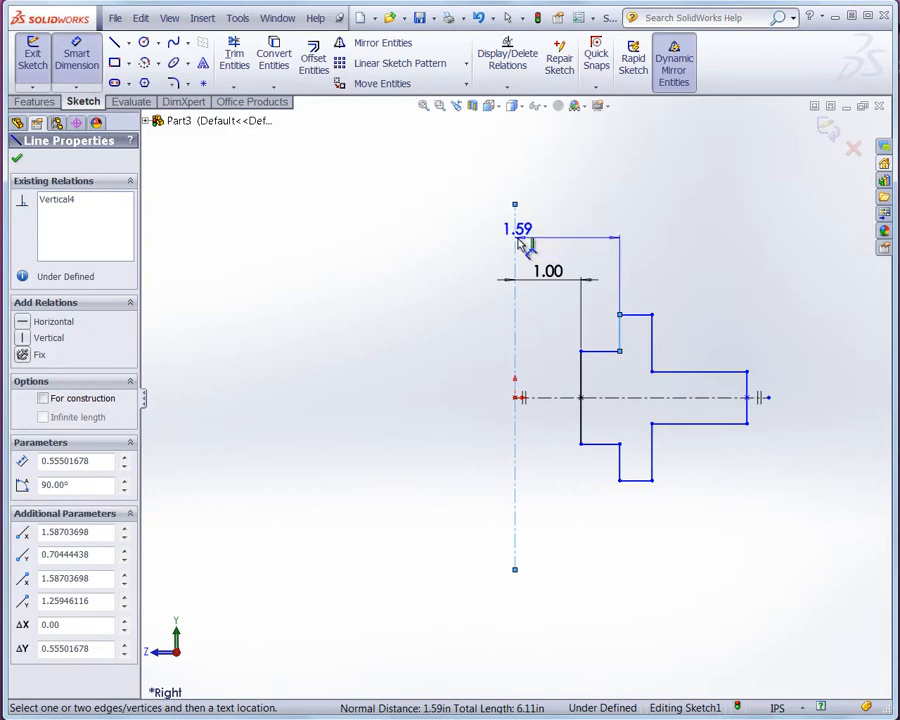
left_click(572, 230)
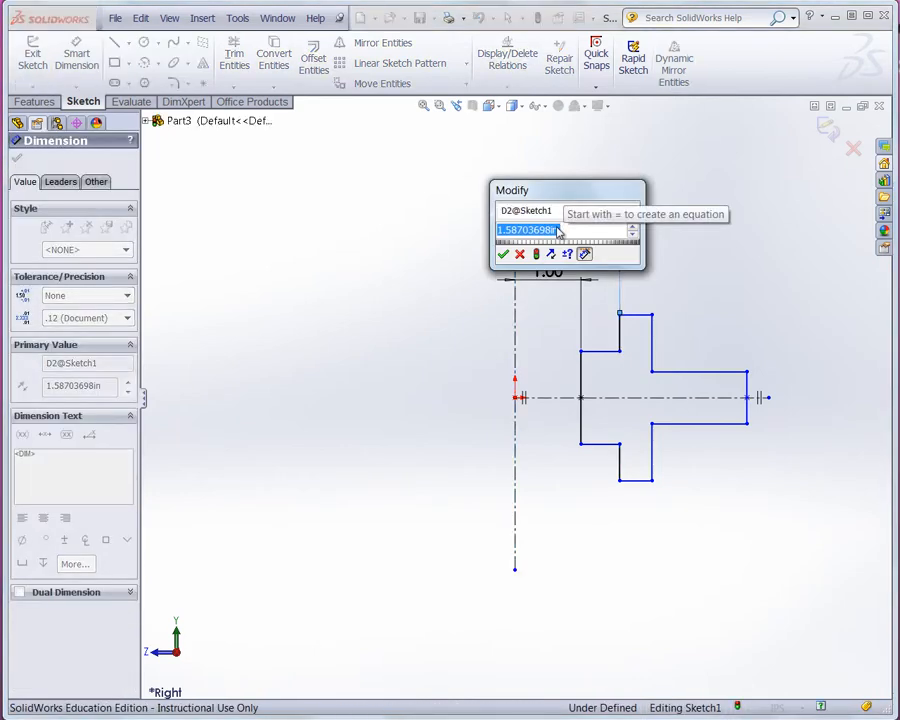
key("BackSpace")
type("3/2")
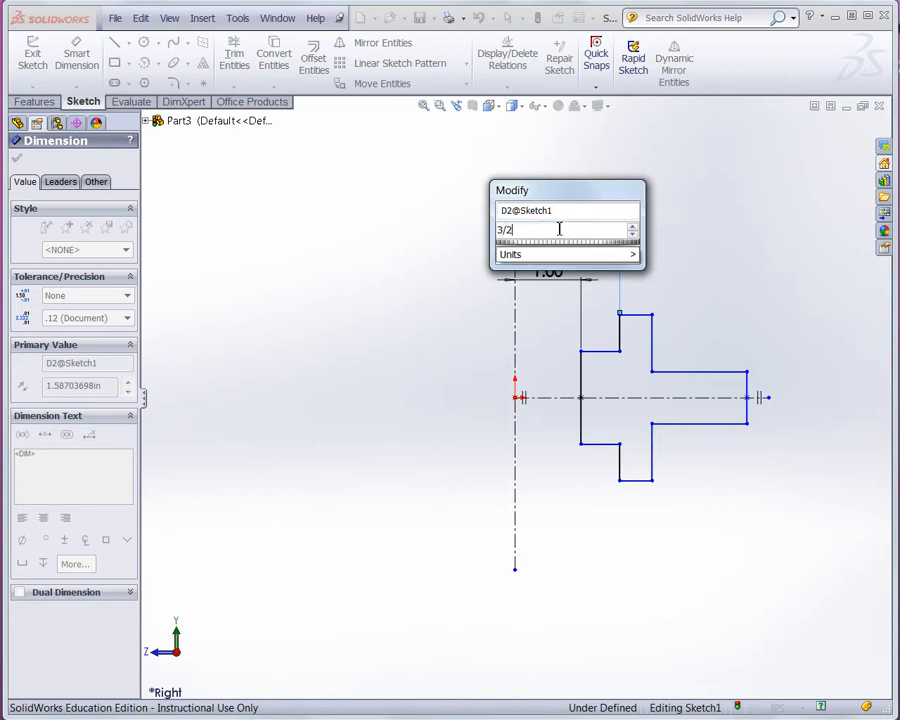
key("Return")
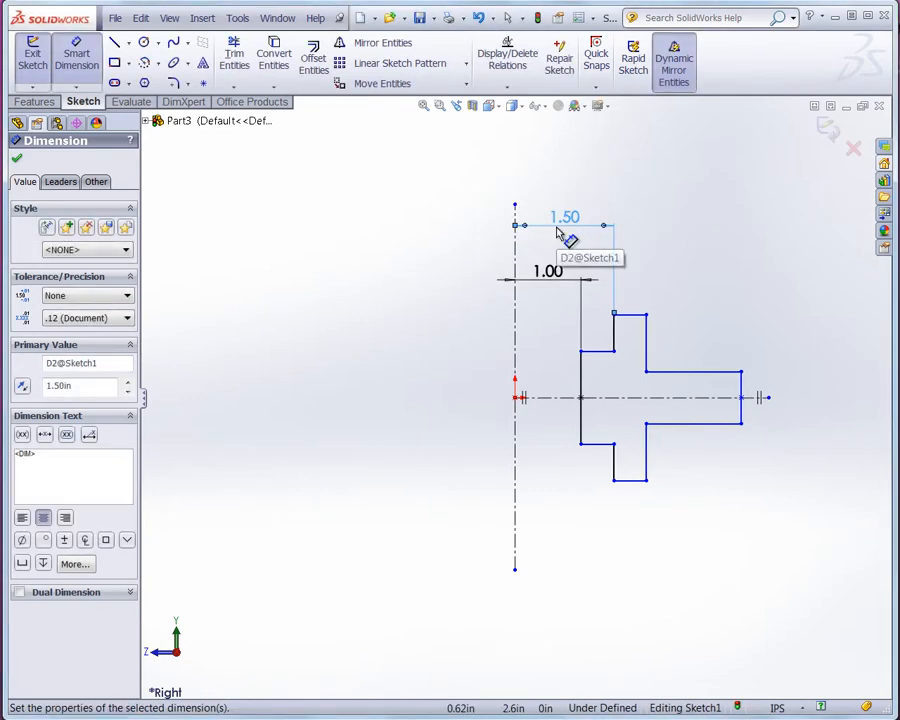
- Dimension the flange's outer vertical edge 2 in from the vertical centerline
left_click(650, 343)
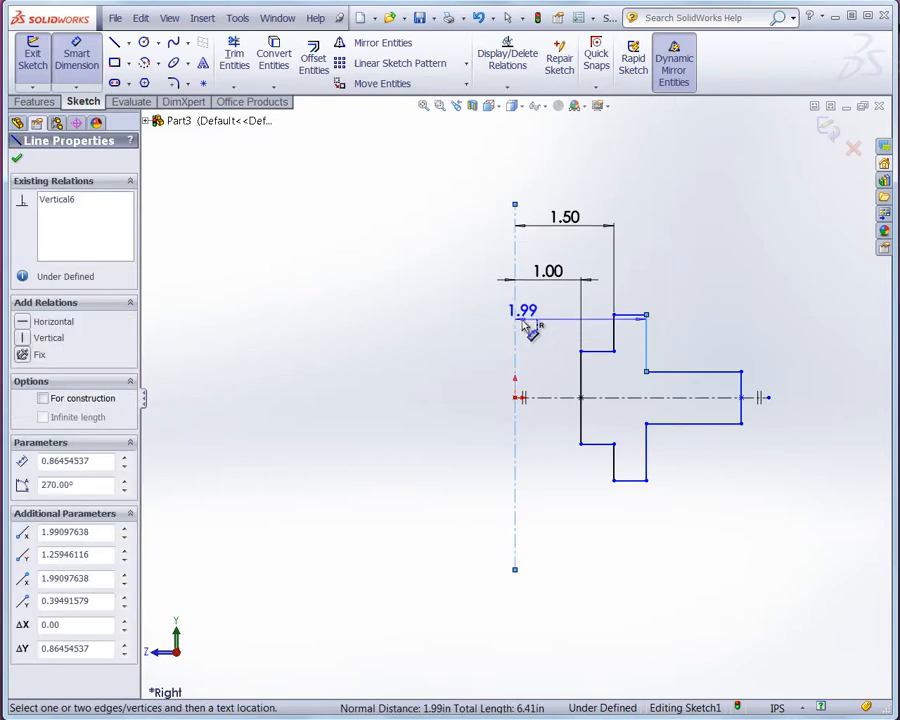
left_click(580, 150)
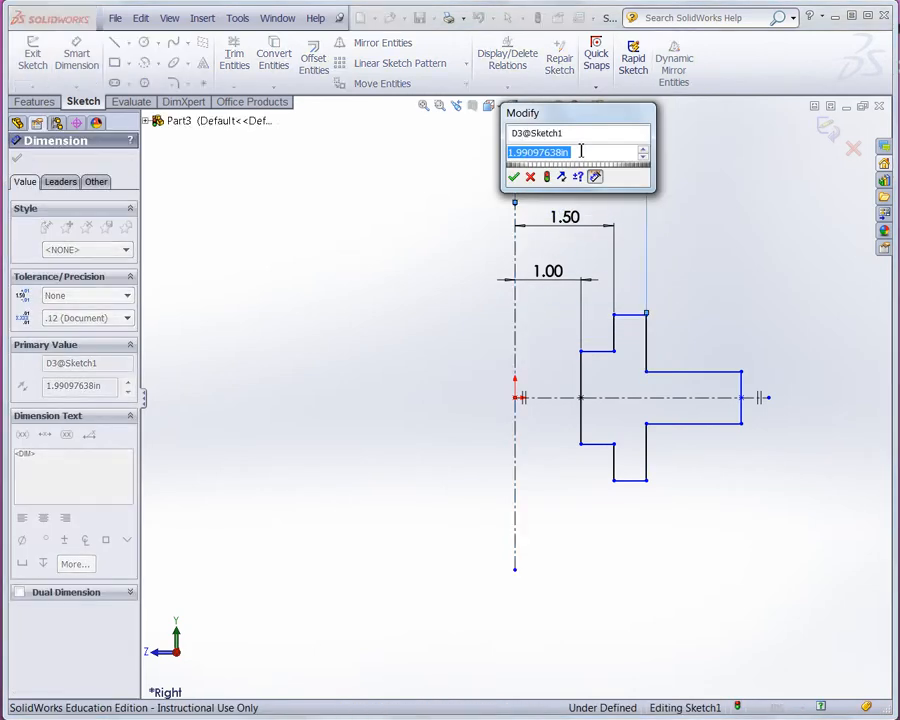
type("2")
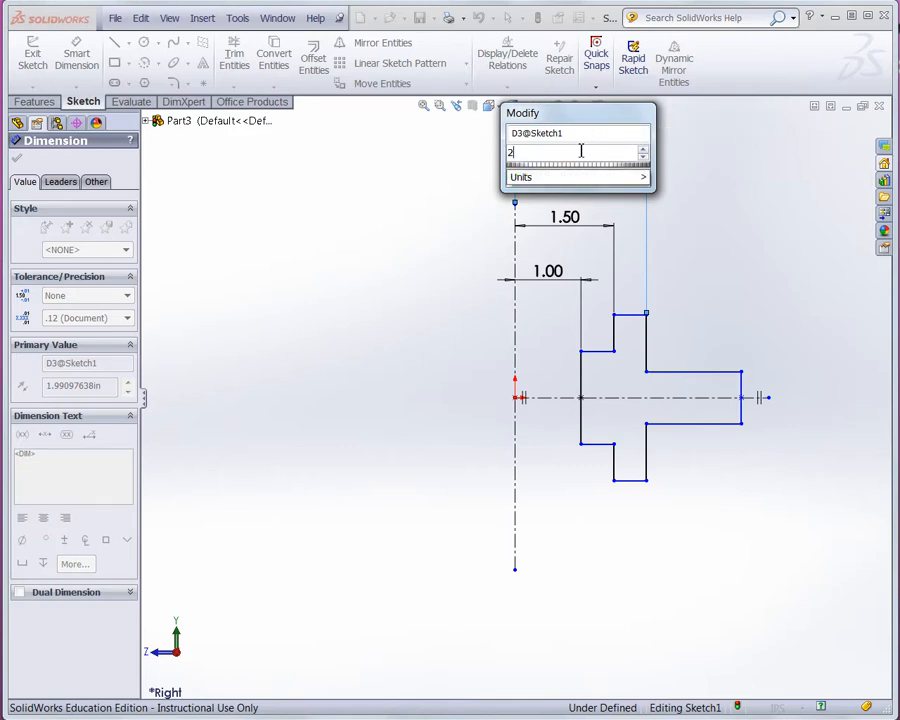
key("Return")
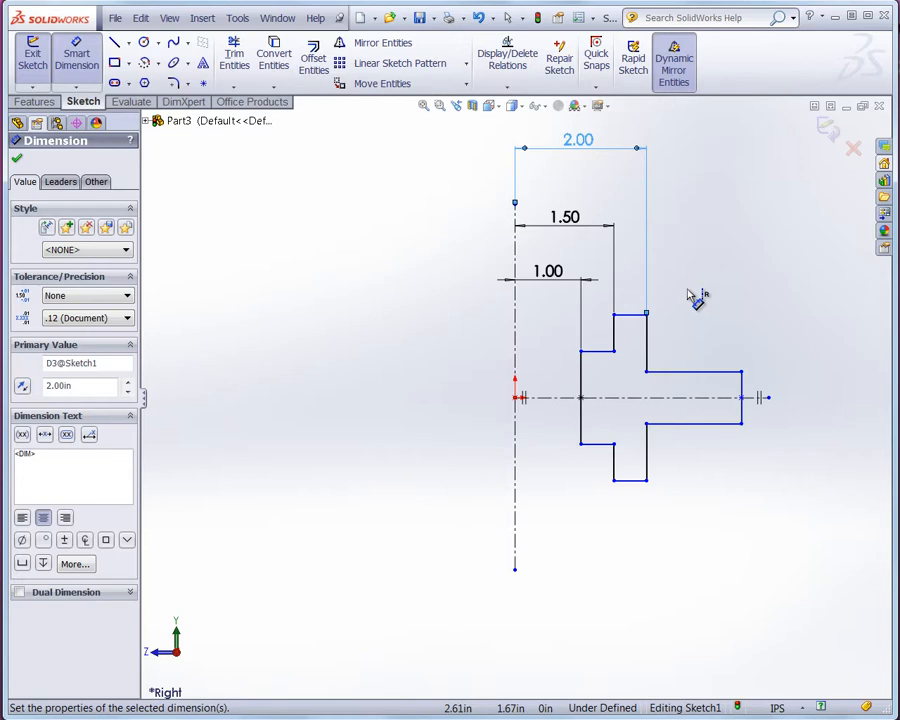
- Dimension the hub's end edge 4 in from the vertical centerline
left_click(742, 388)
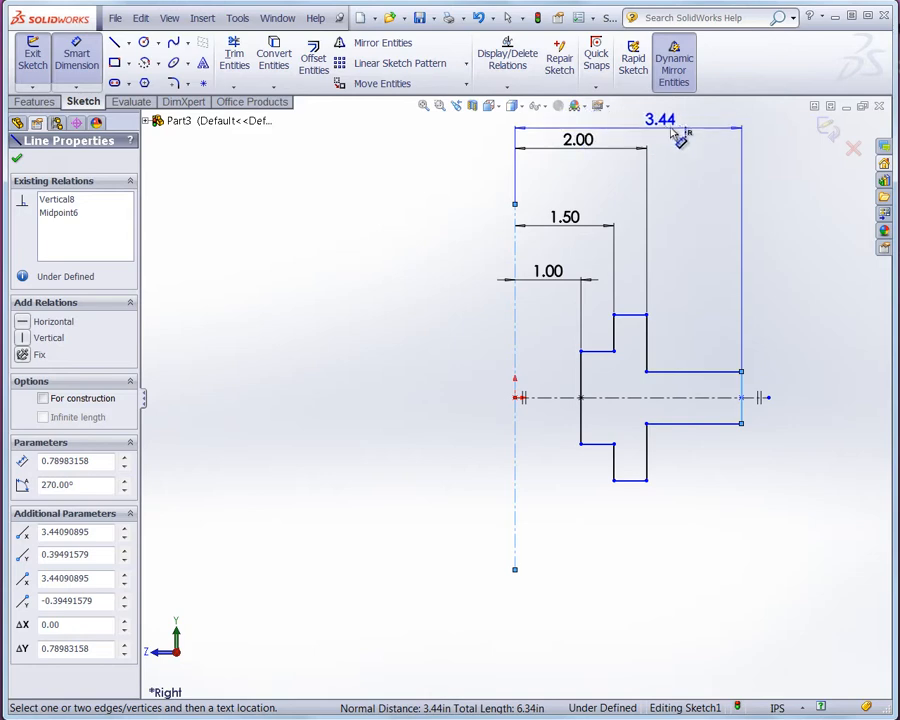
left_click(683, 133)
type("4")
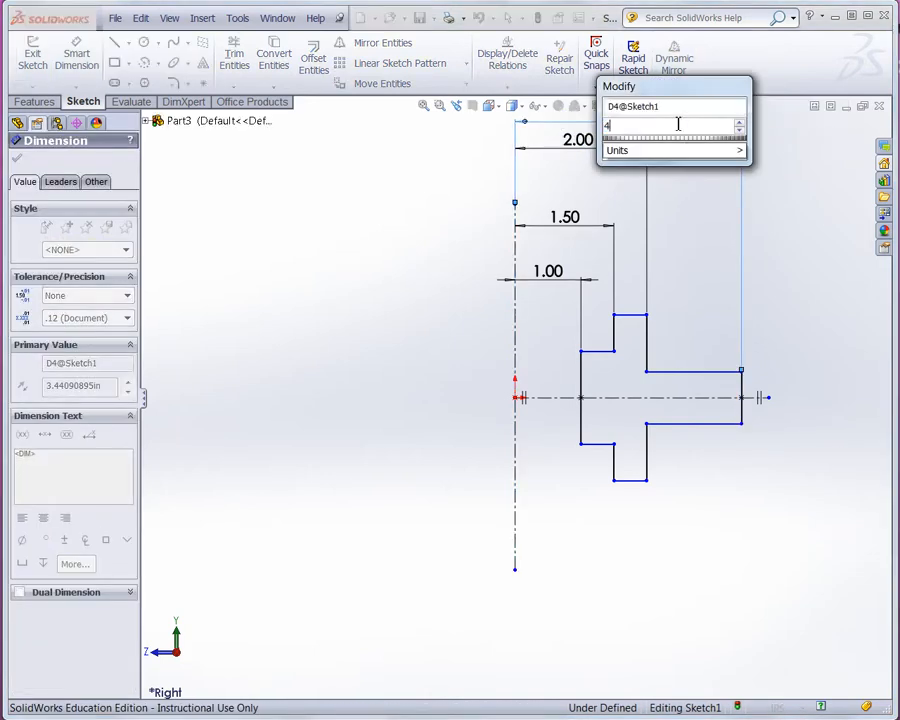
key("Return")
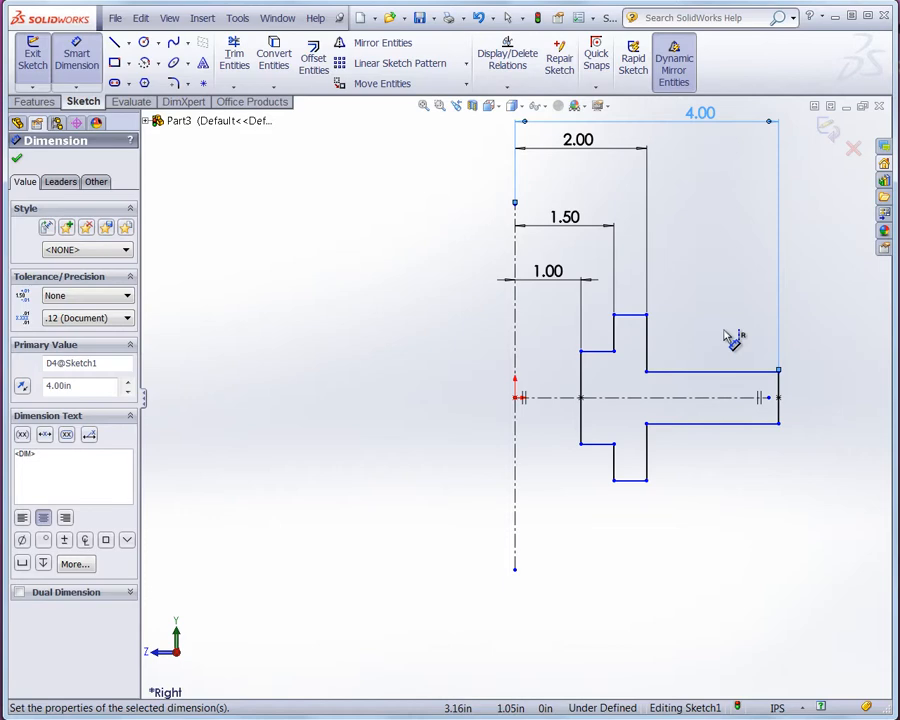
- Dimension the vertical spacing between the two upper step horizontal edges as 1 in
left_click(634, 318)
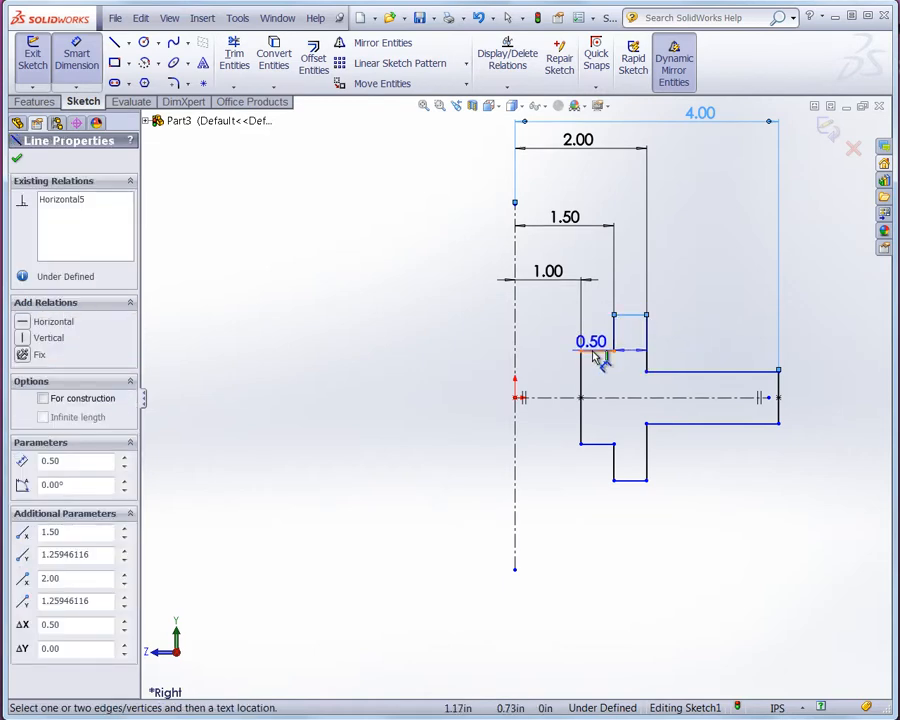
left_click(600, 351)
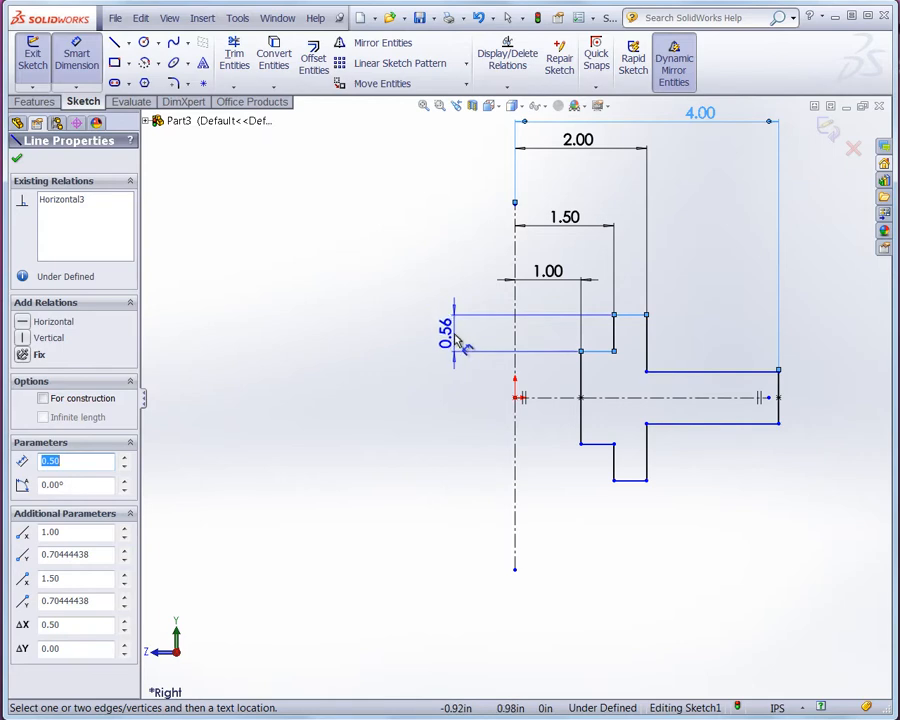
left_click(460, 338)
type("1")
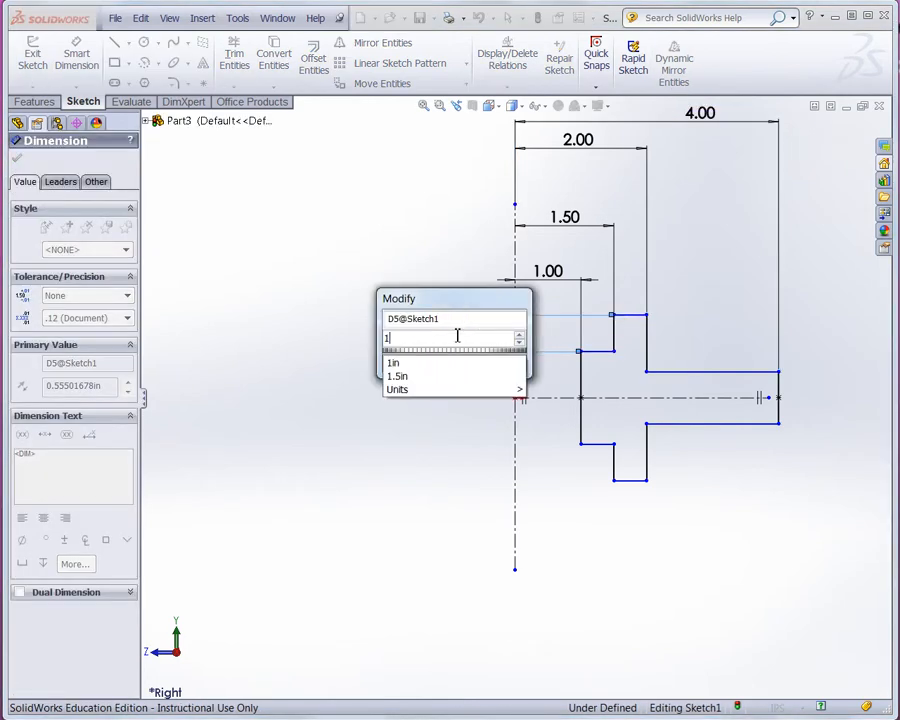
key("Return")
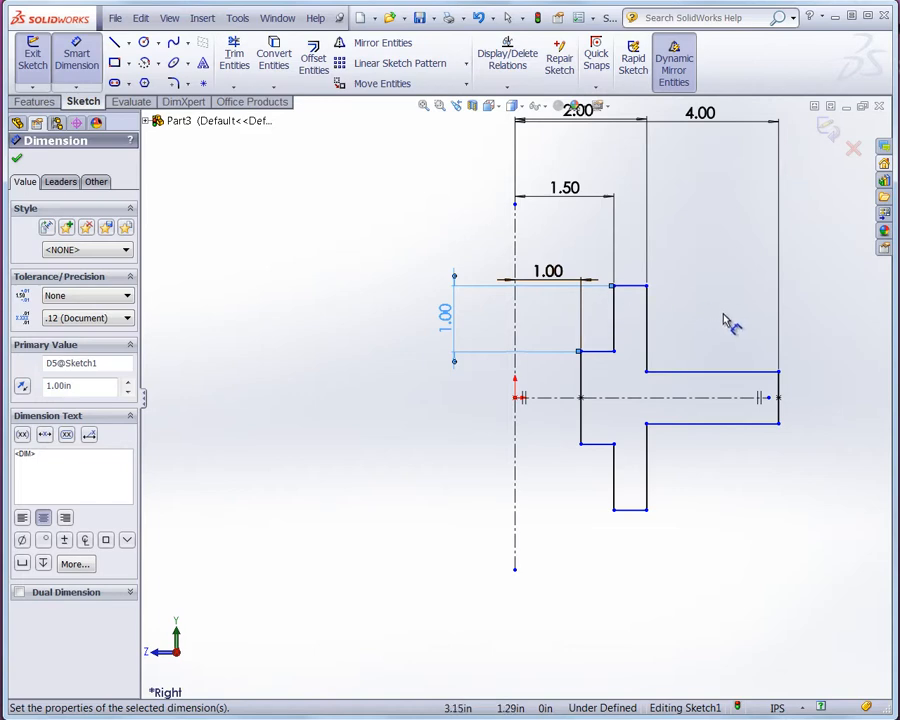
- Dimension the distance from the flange's top edge down to the hub's upper edge as 1.5 in
left_click(638, 287)
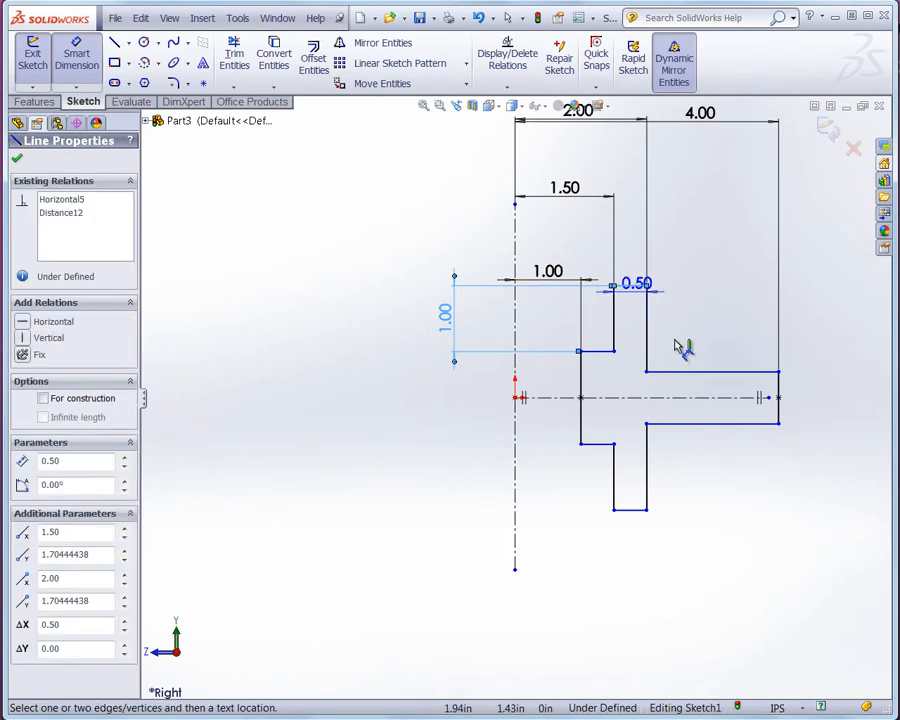
left_click(690, 372)
left_click(728, 340)
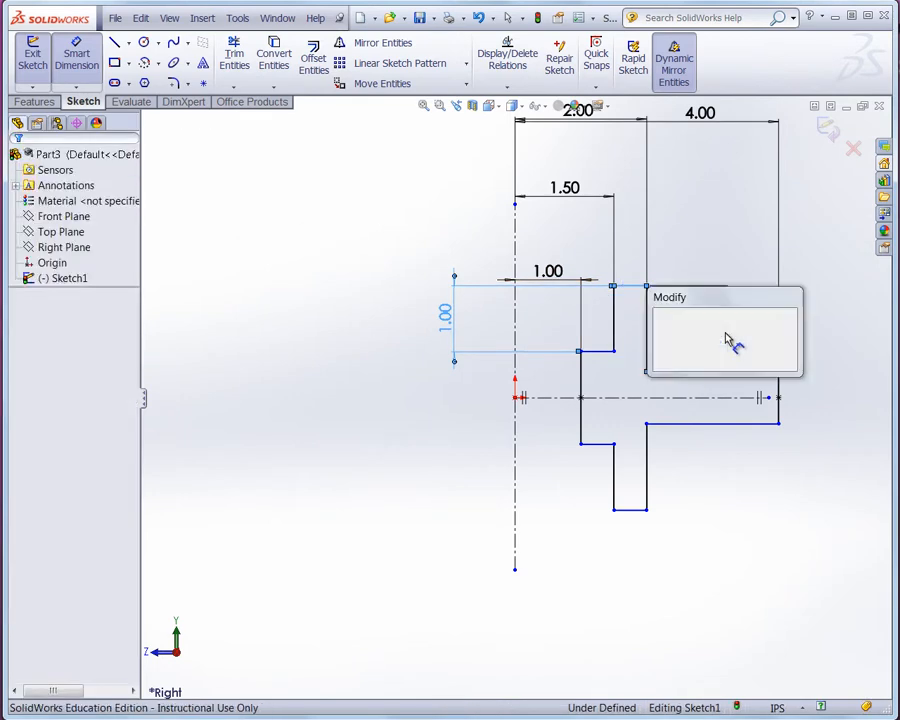
type("1.5")
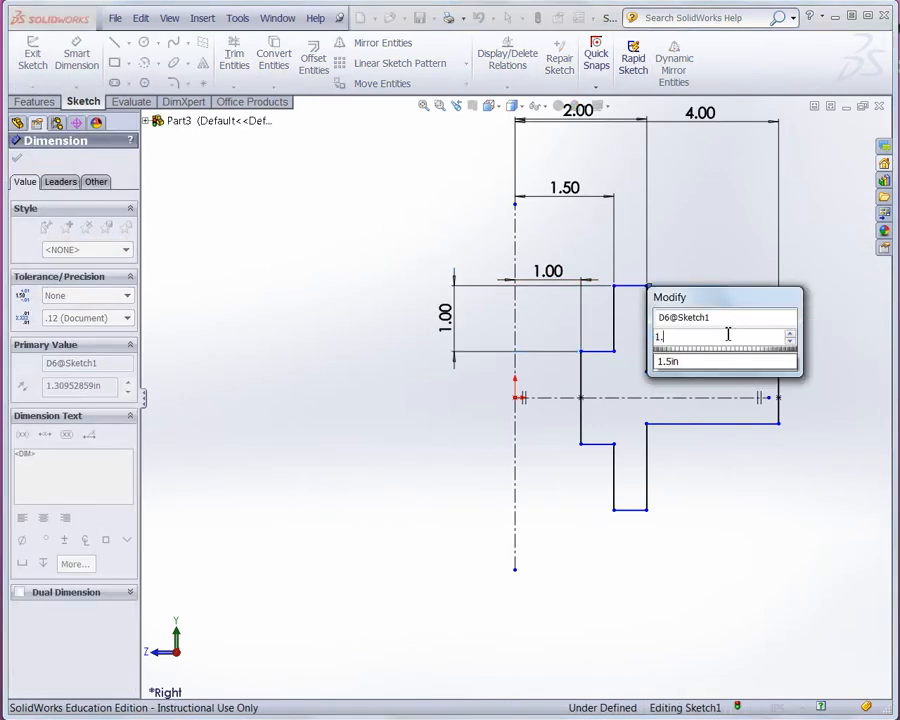
key("Return")
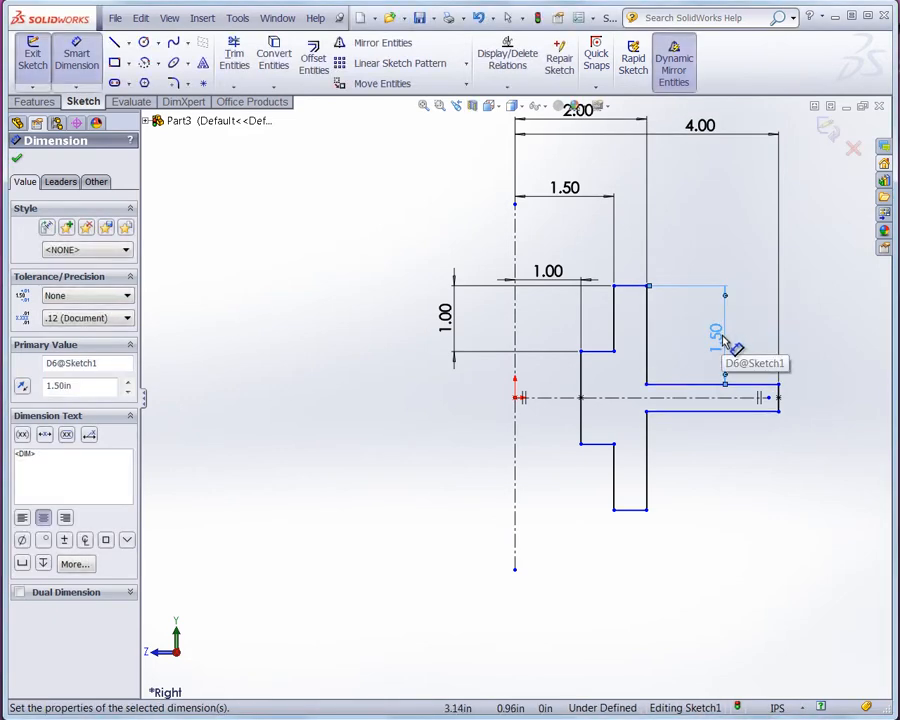
- Dimension the distance from the flange's top edge to the hub's lower edge as 3.5 in
left_click(736, 411)
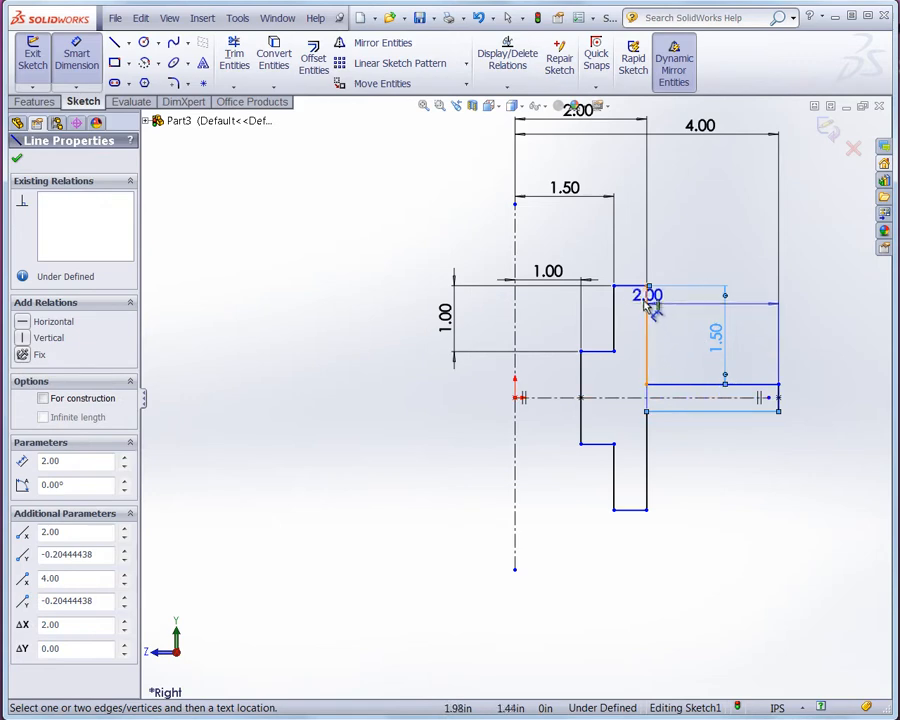
left_click(634, 287)
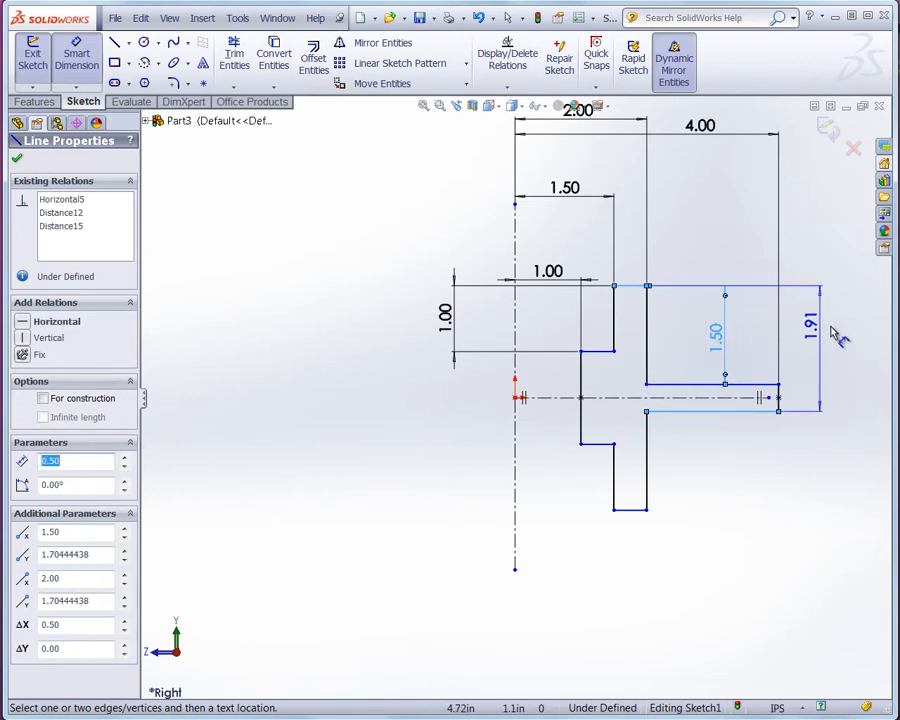
left_click(831, 328)
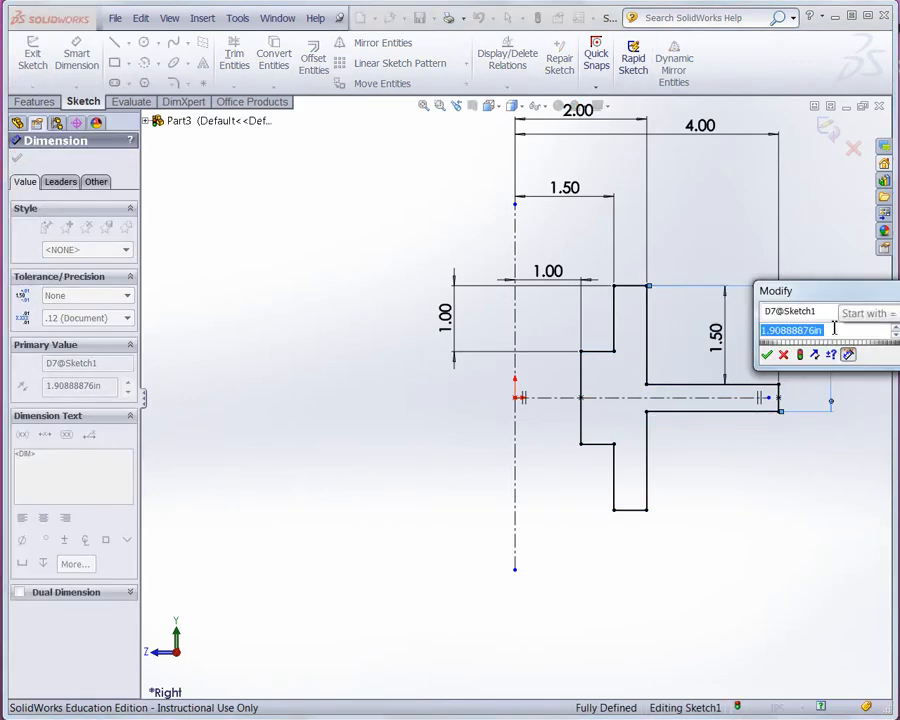
type("3.5")
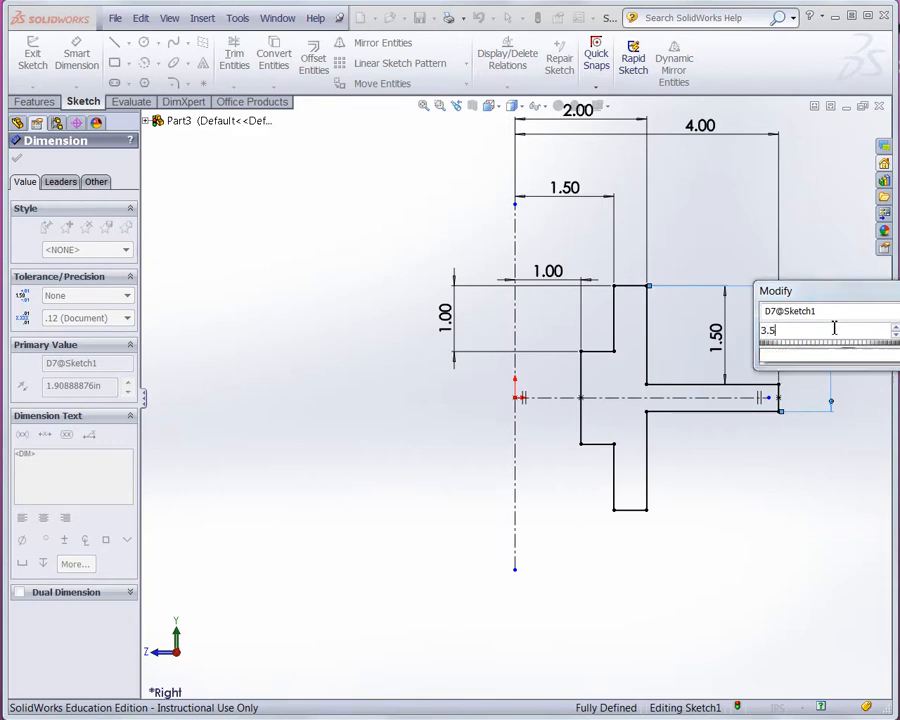
key("Return")
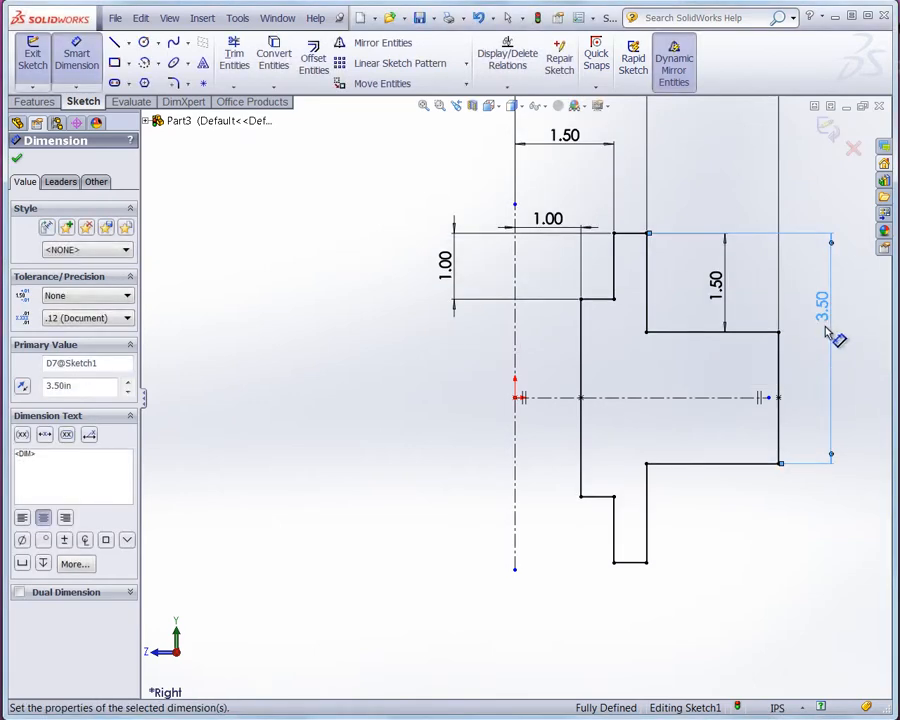
- Reposition the 2 in dimension so it sits below the 4 in dimension
scroll(833, 343, "up", 2)
scroll(831, 347, "up", 2)
scroll(836, 346, "down", 1)
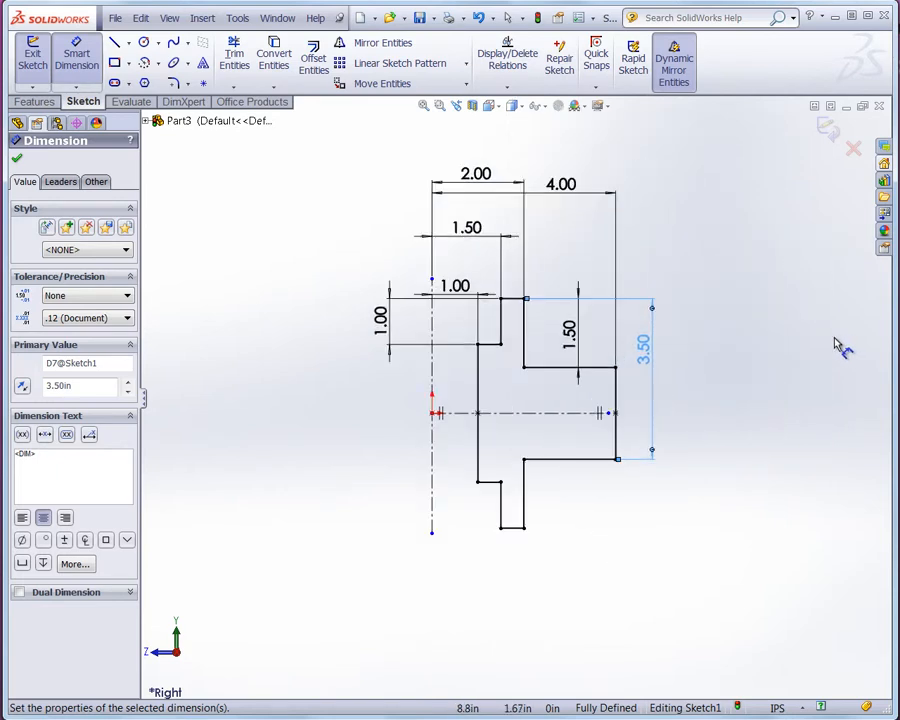
scroll(737, 317, "down", 1)
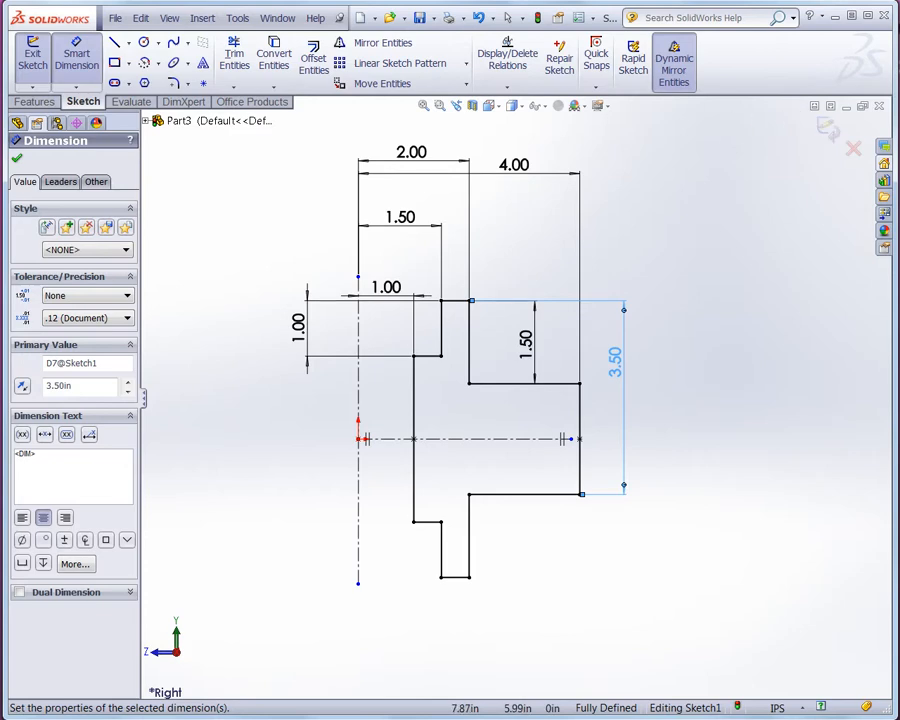
left_click(569, 568)
left_click_drag(438, 161, 450, 200)
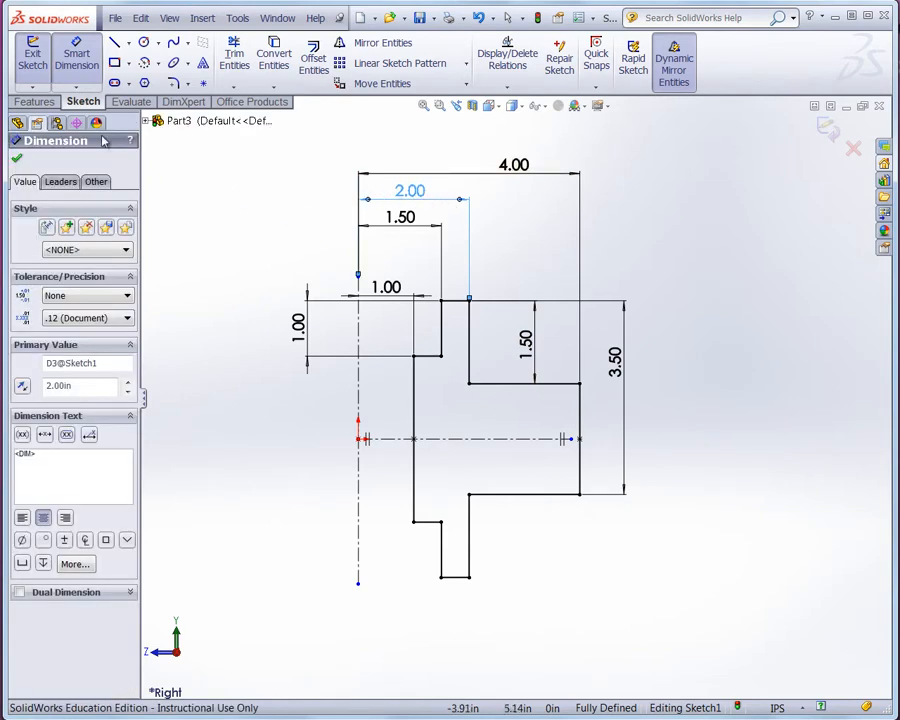
- Revolve the half-section sketch a full 360 degrees about the vertical centerline
left_click(35, 102)
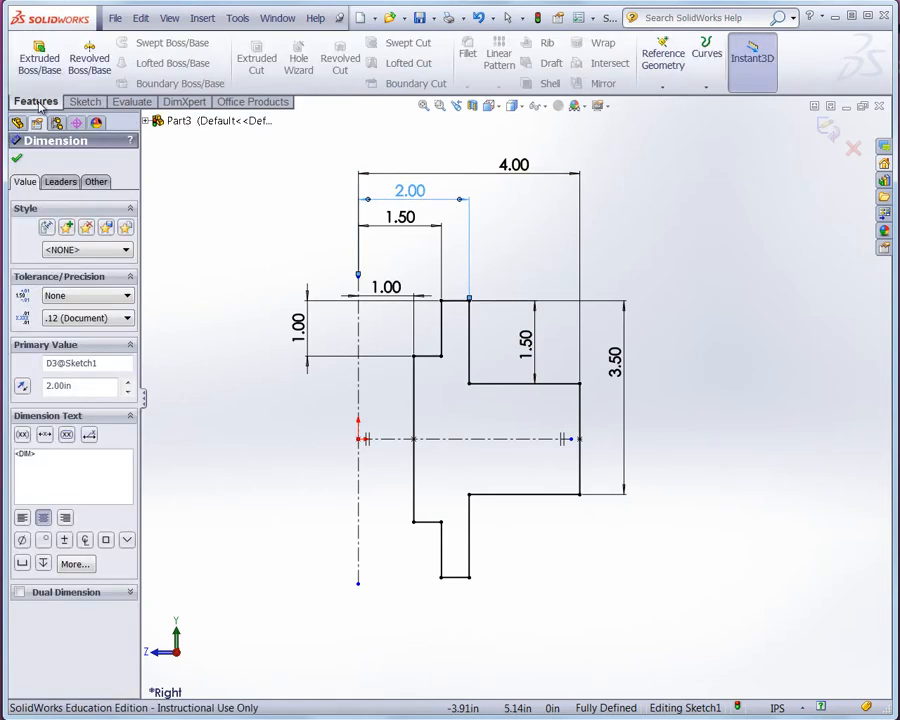
left_click(100, 66)
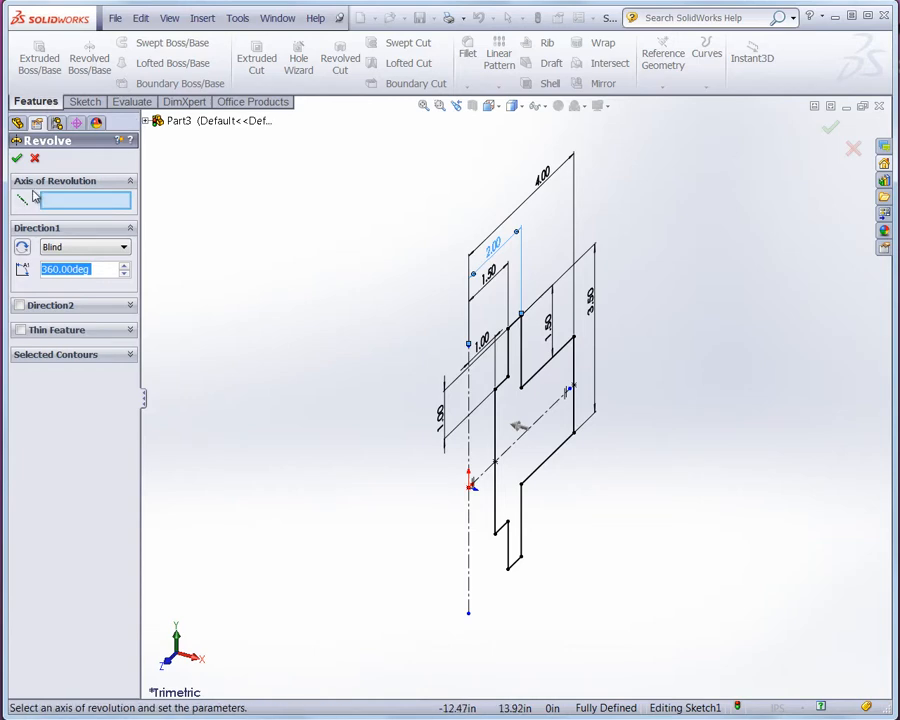
left_click(60, 205)
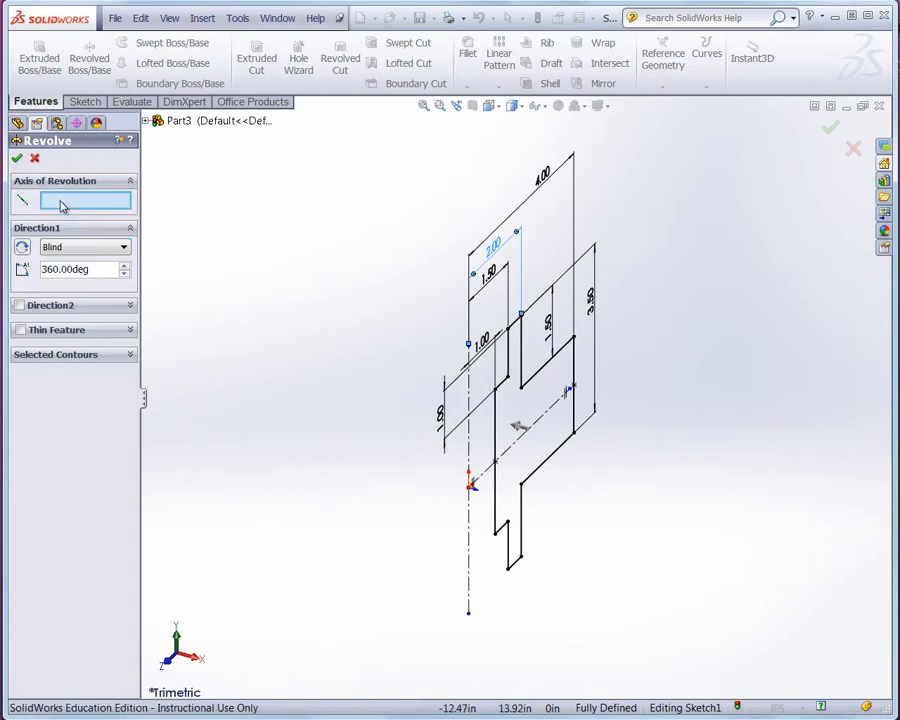
left_click(469, 457)
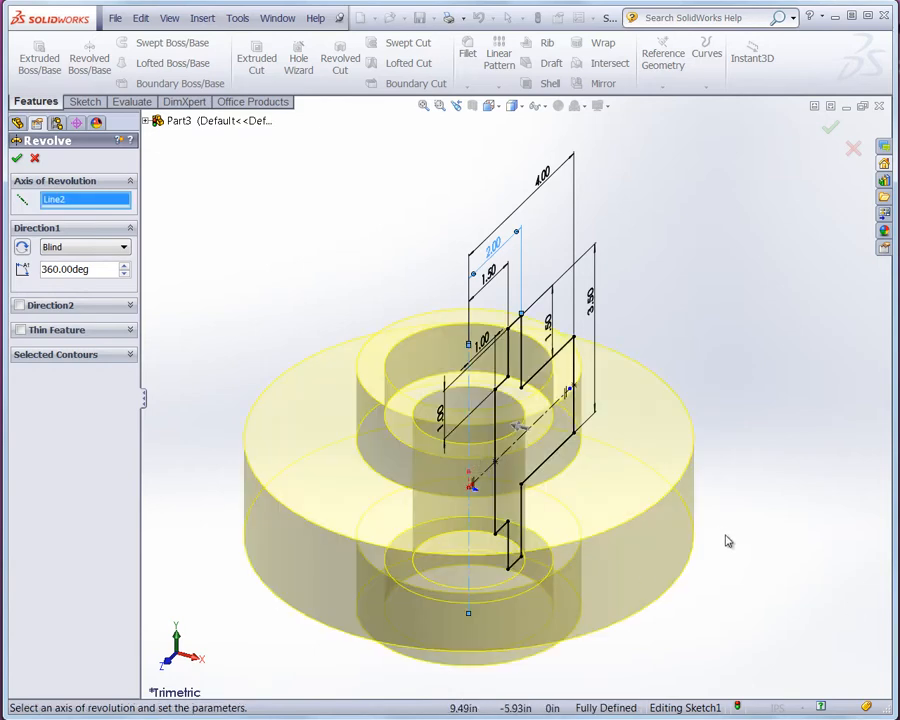
key("z")
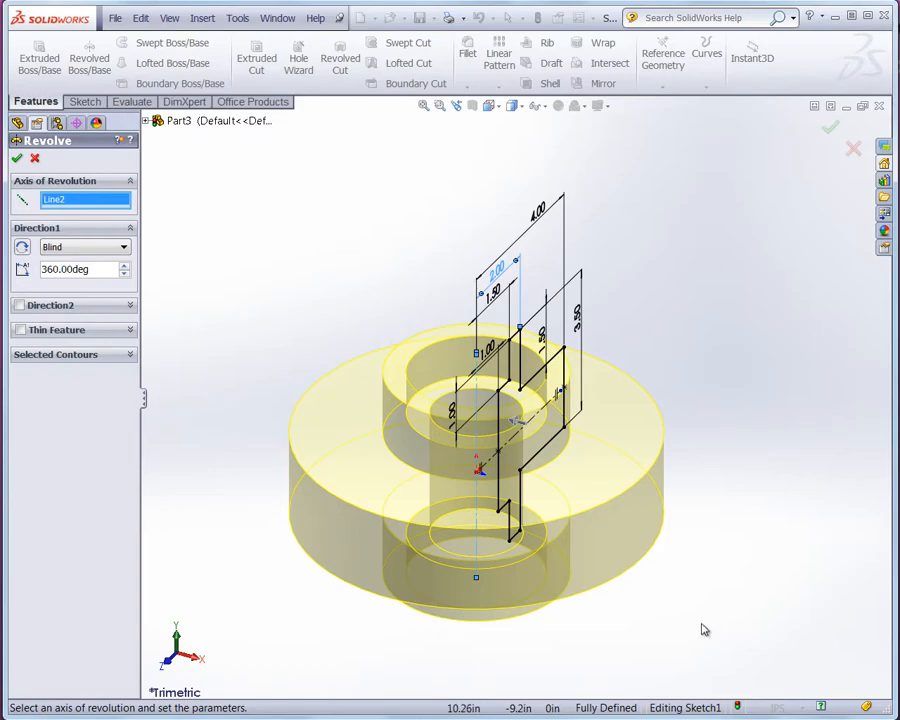
middle_click_drag(703, 628, 675, 619)
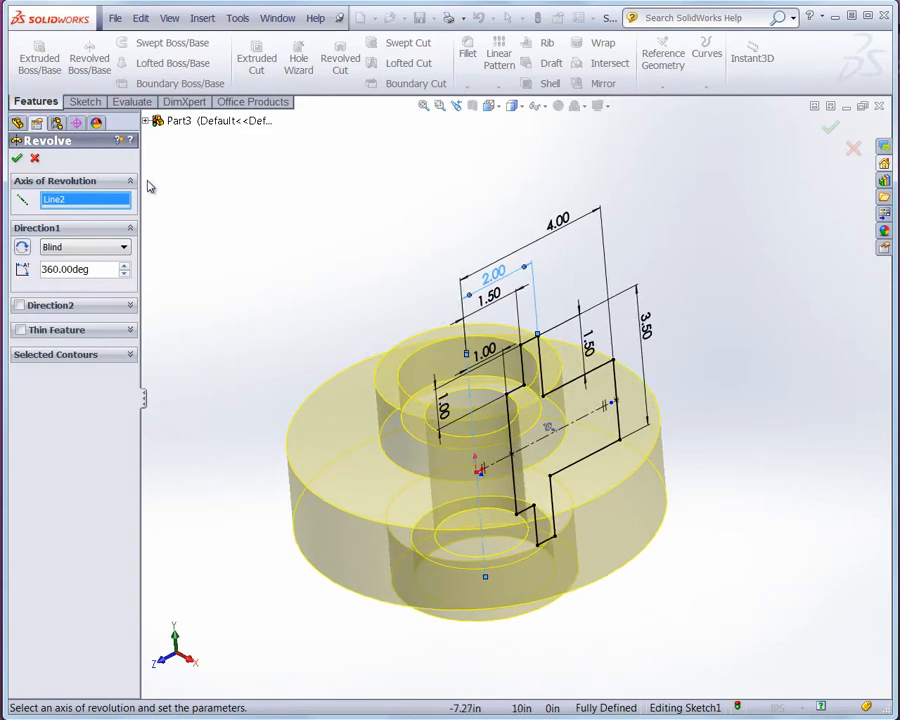
left_click(17, 158)
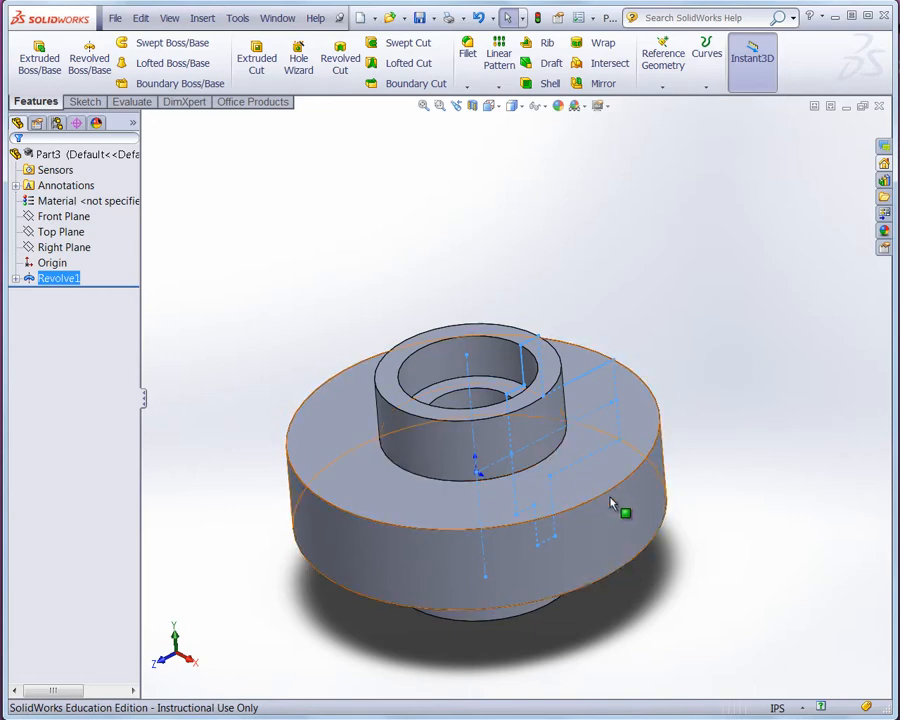
- Open a new sketch on the Top Plane and orient the view to look straight down at the top
left_click(84, 233)
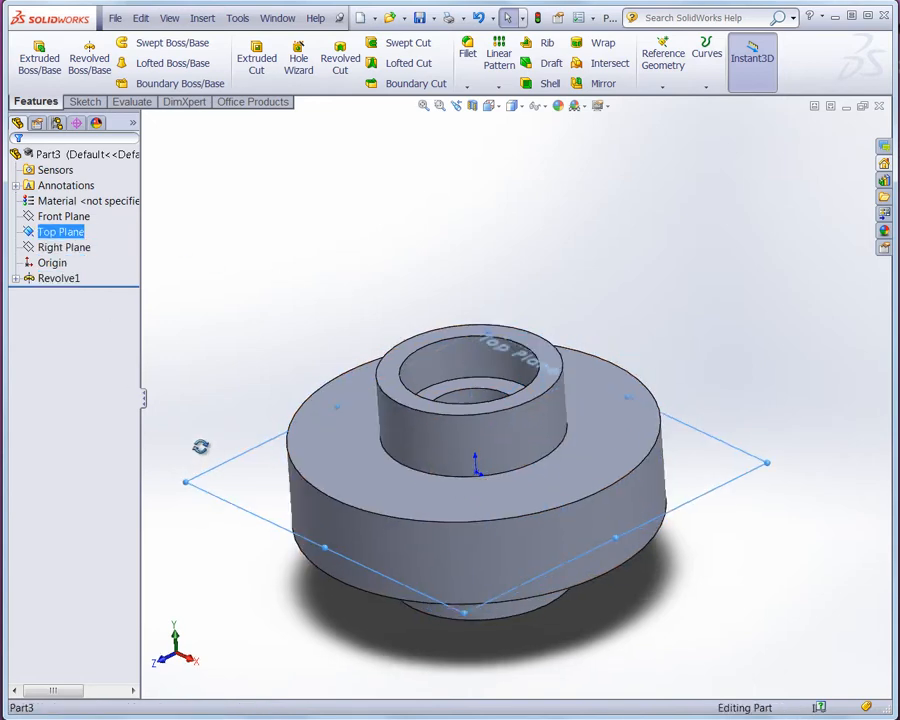
middle_click_drag(200, 447, 229, 460)
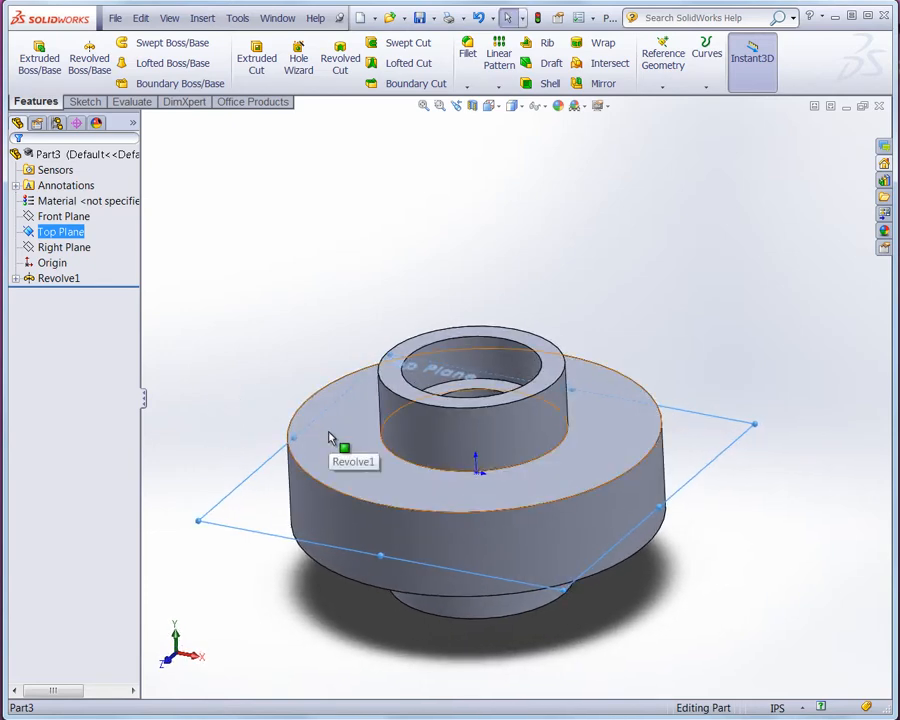
left_click(252, 480)
left_click(299, 439)
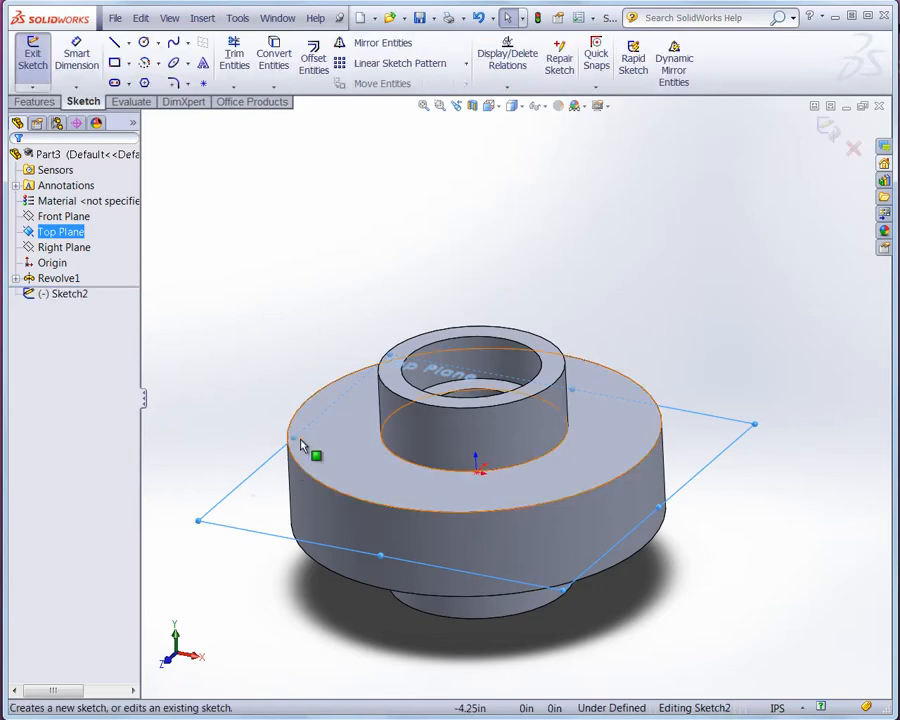
left_click(497, 105)
left_click(560, 176)
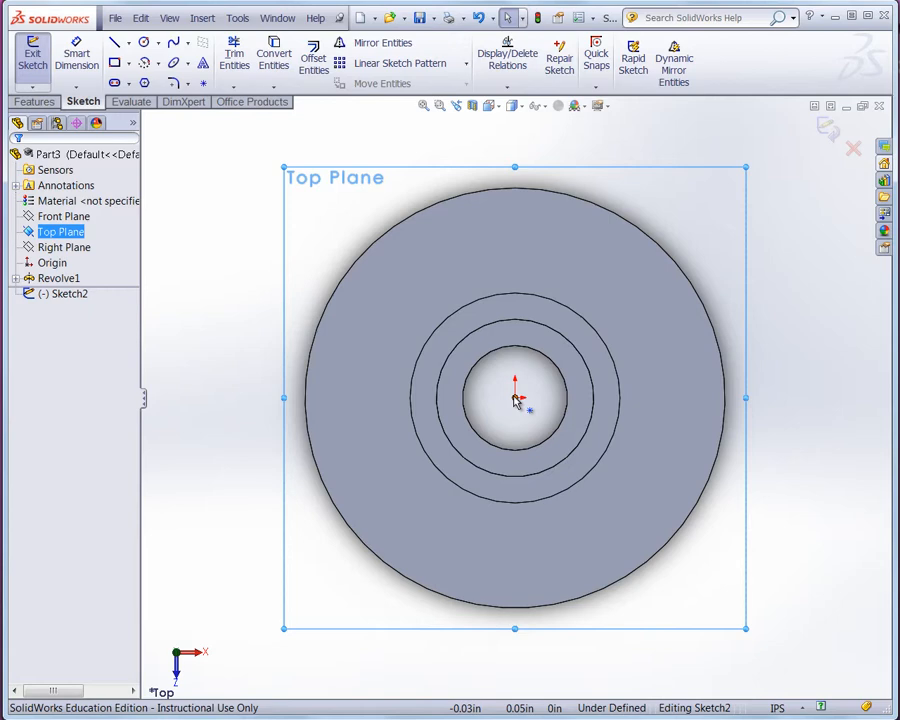
- Draw a vertical construction centerline from the origin upward beyond the flange's outer edge
left_click(128, 43)
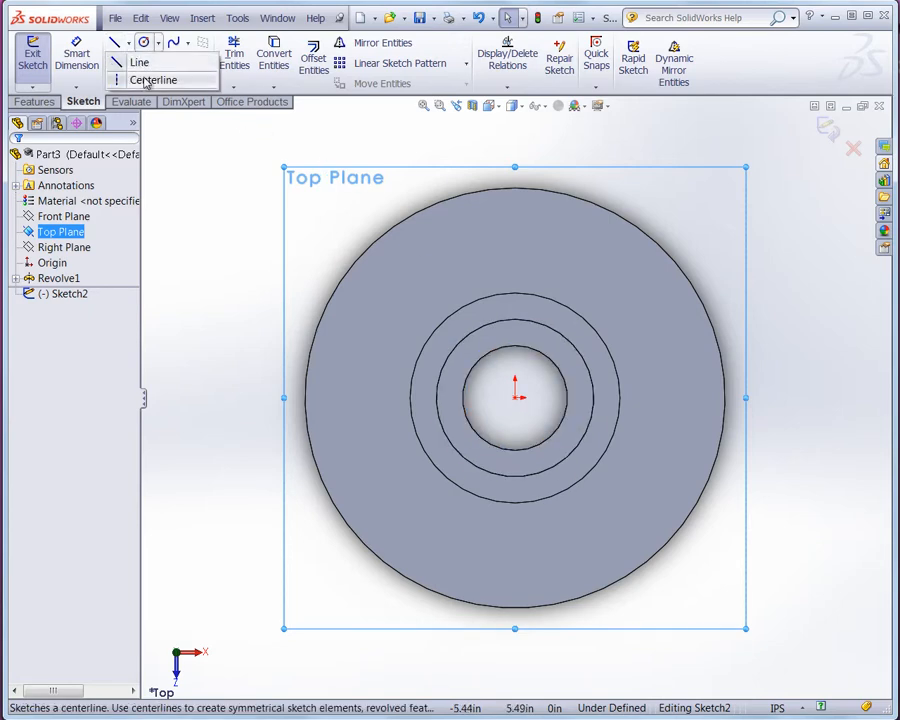
left_click(150, 80)
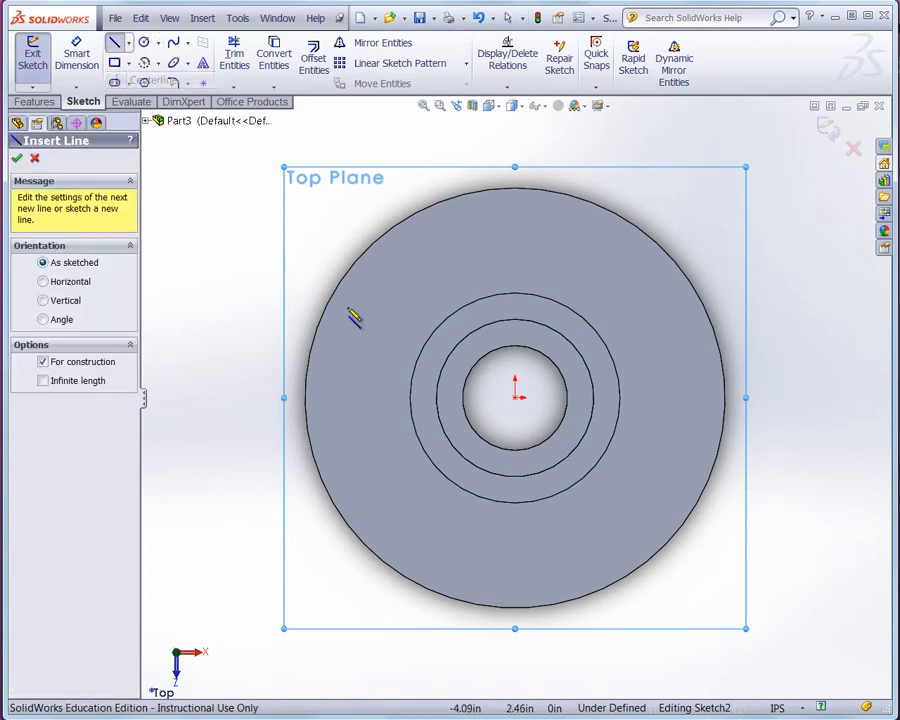
left_click(515, 398)
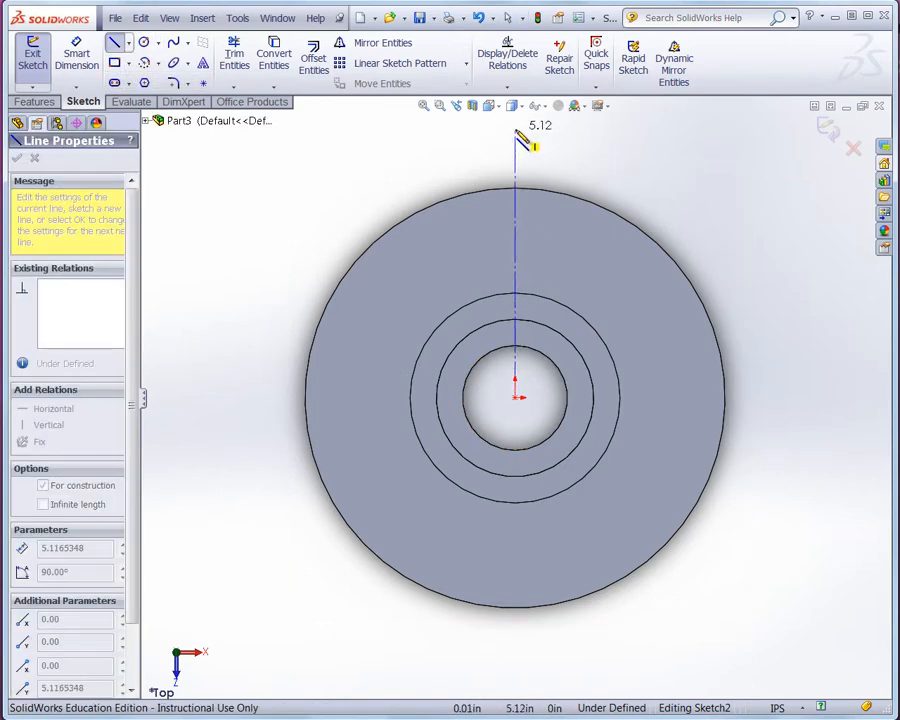
left_click(515, 129)
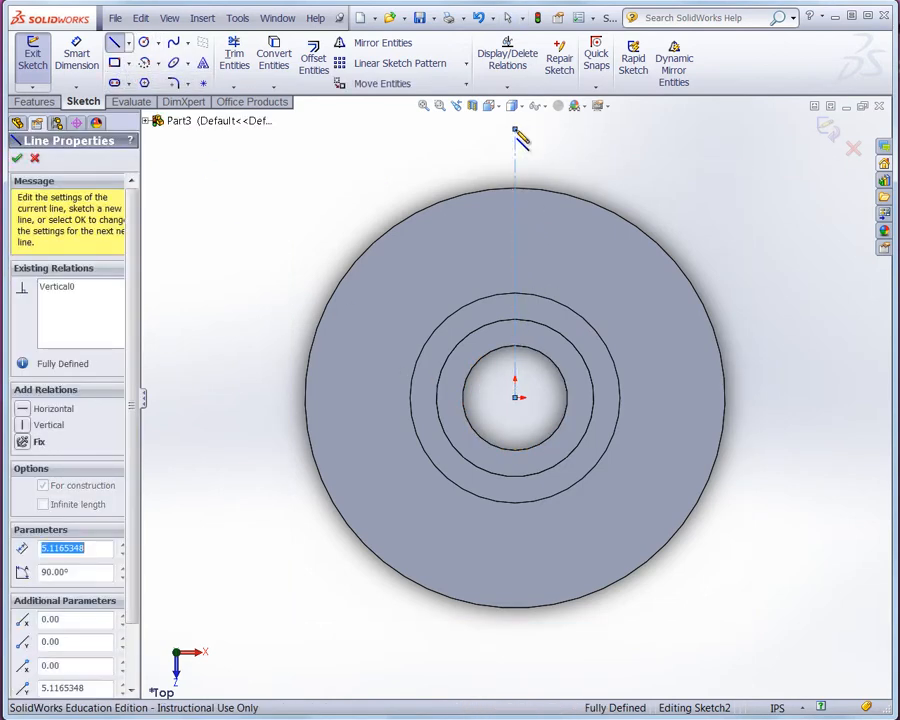
- Sketch a construction circle centred on the origin, about 3 in radius
left_click(145, 43)
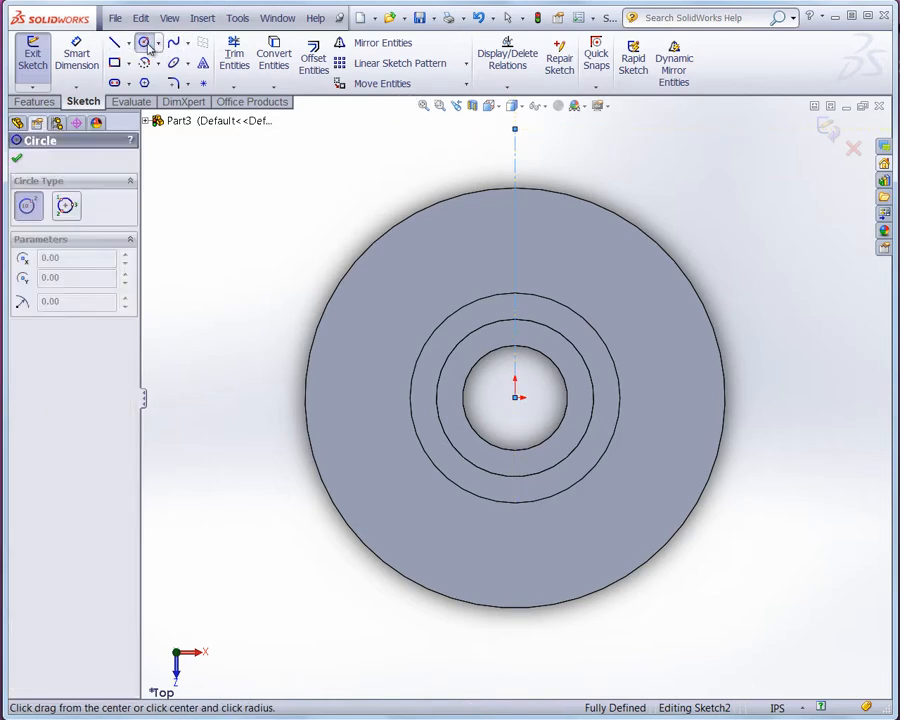
left_click(515, 398)
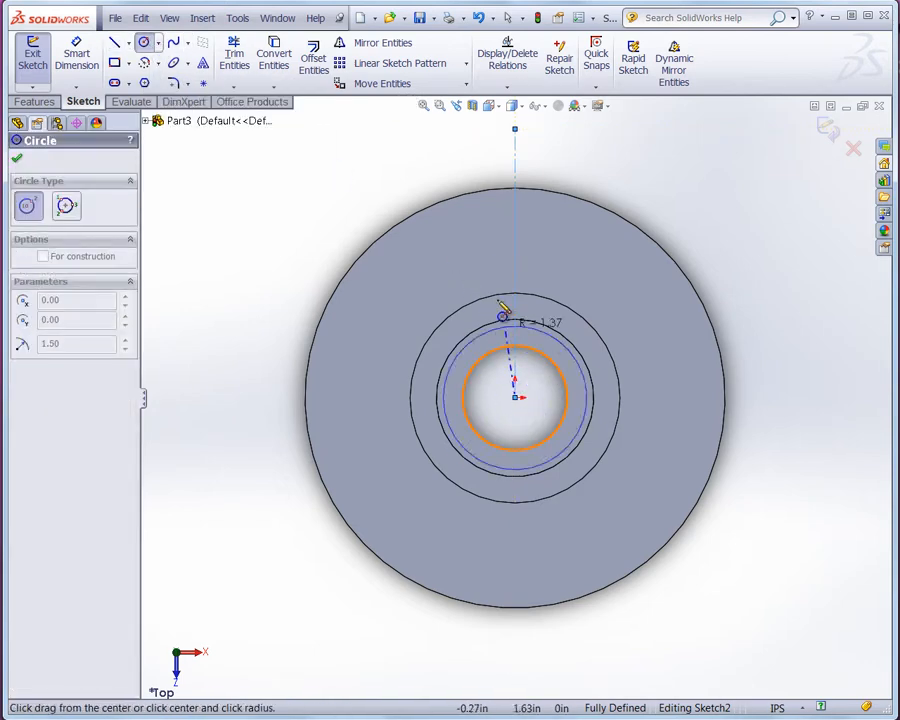
left_click(444, 259)
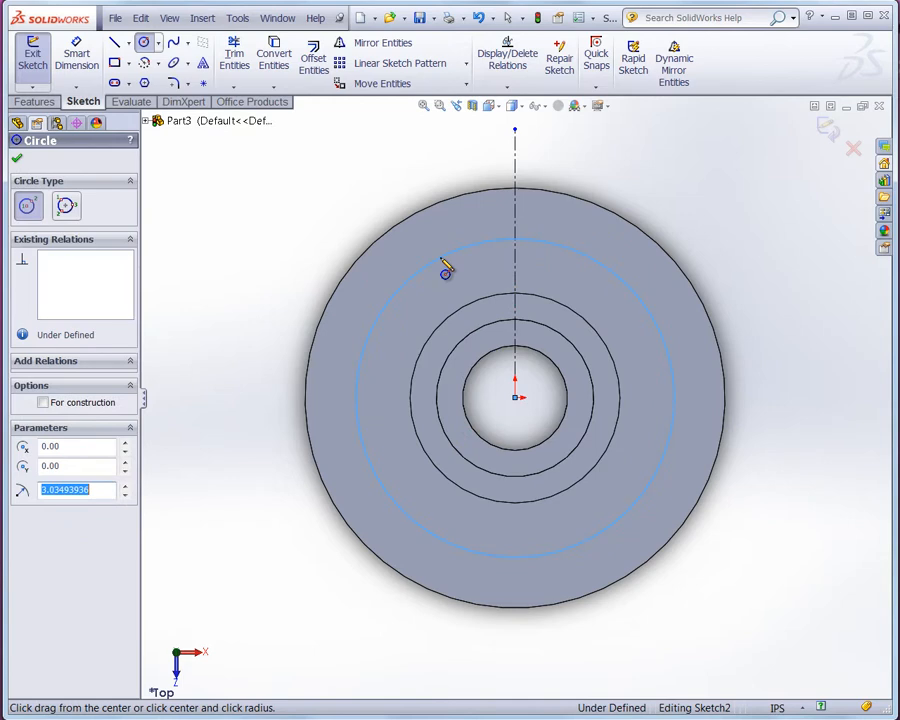
left_click(100, 406)
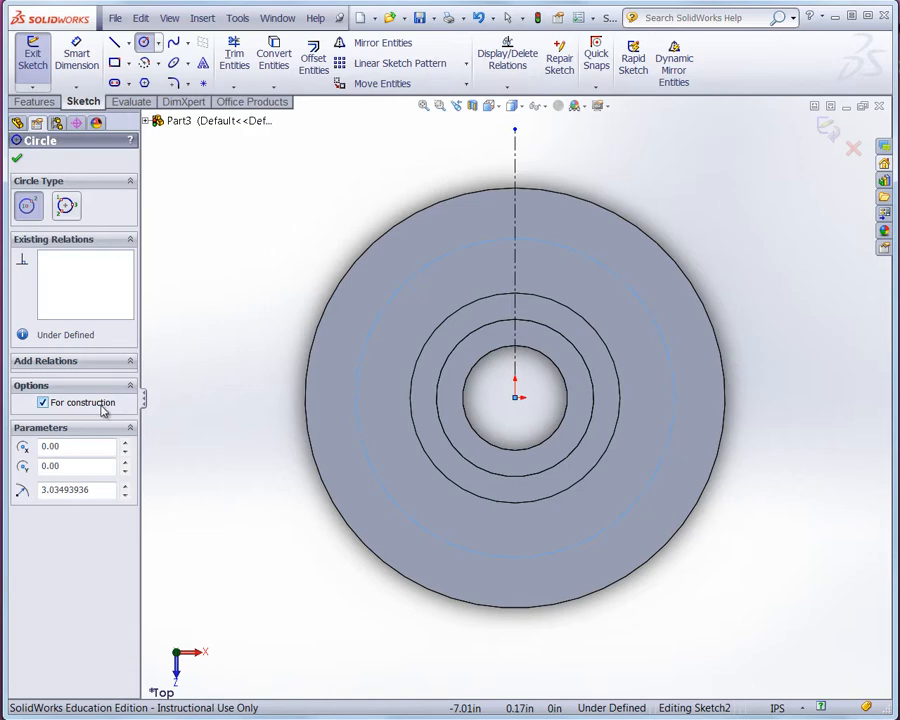
- Dimension the construction circle's diameter as 6 in
left_click(80, 60)
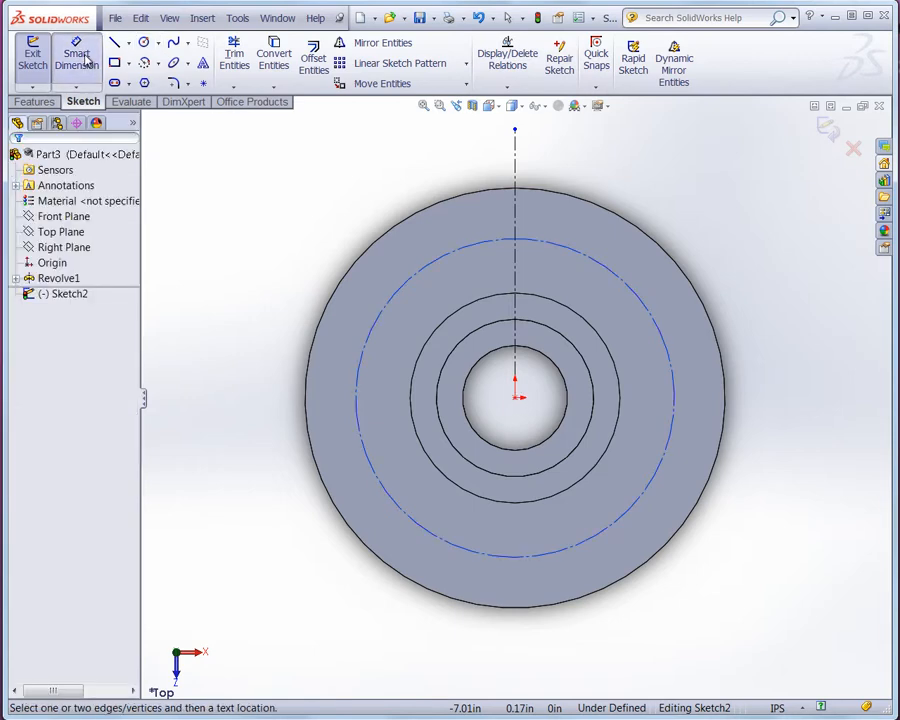
left_click(442, 270)
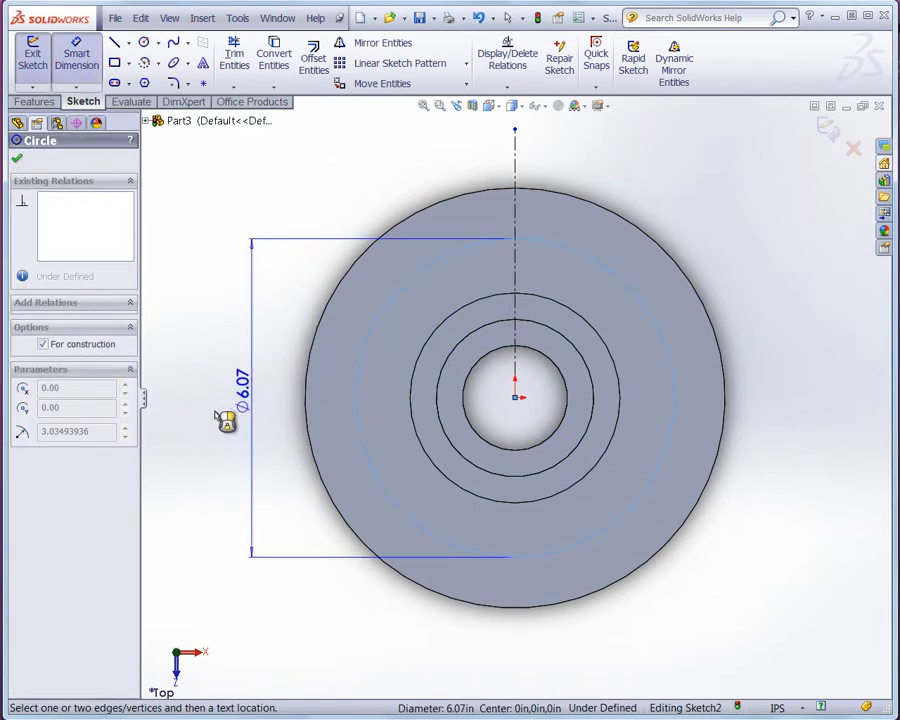
left_click(228, 418)
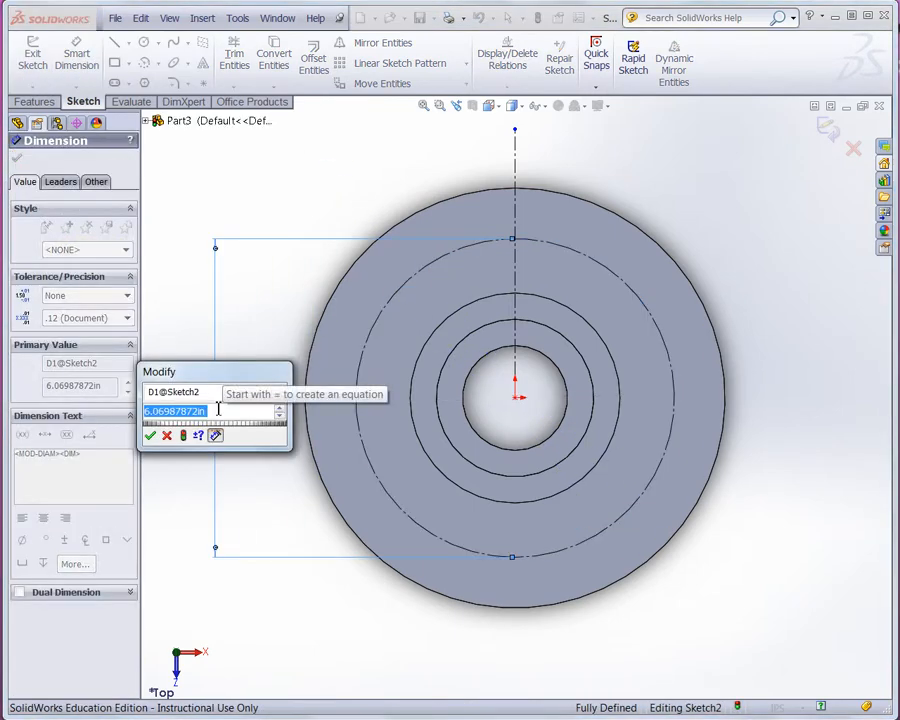
type("6")
key("Return")
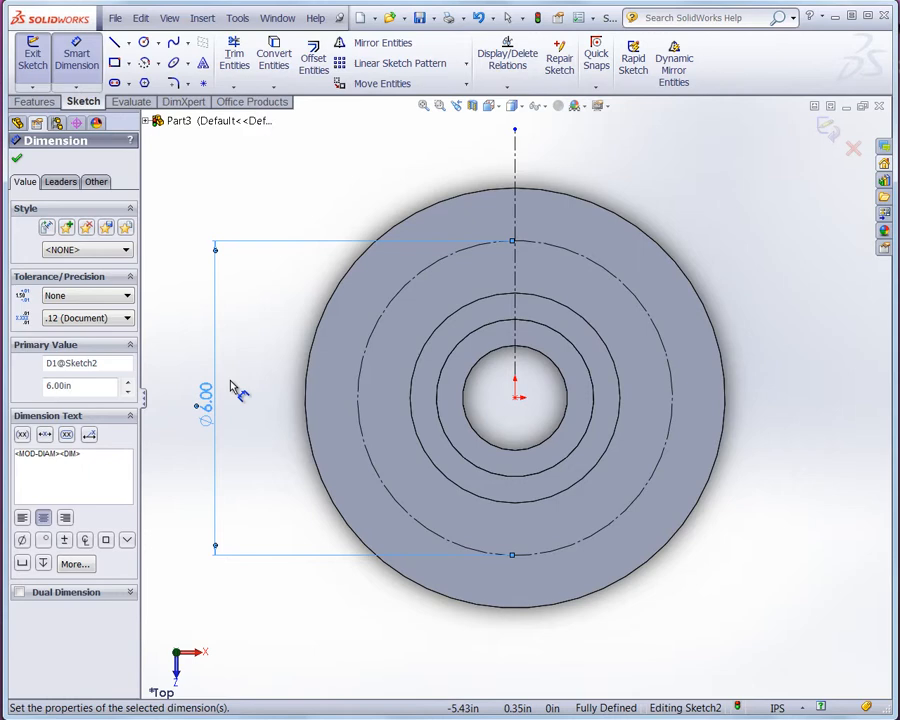
- Sketch a small circle, about 0.8 in diameter, centred where the centerline crosses the construction circle
left_click(146, 44)
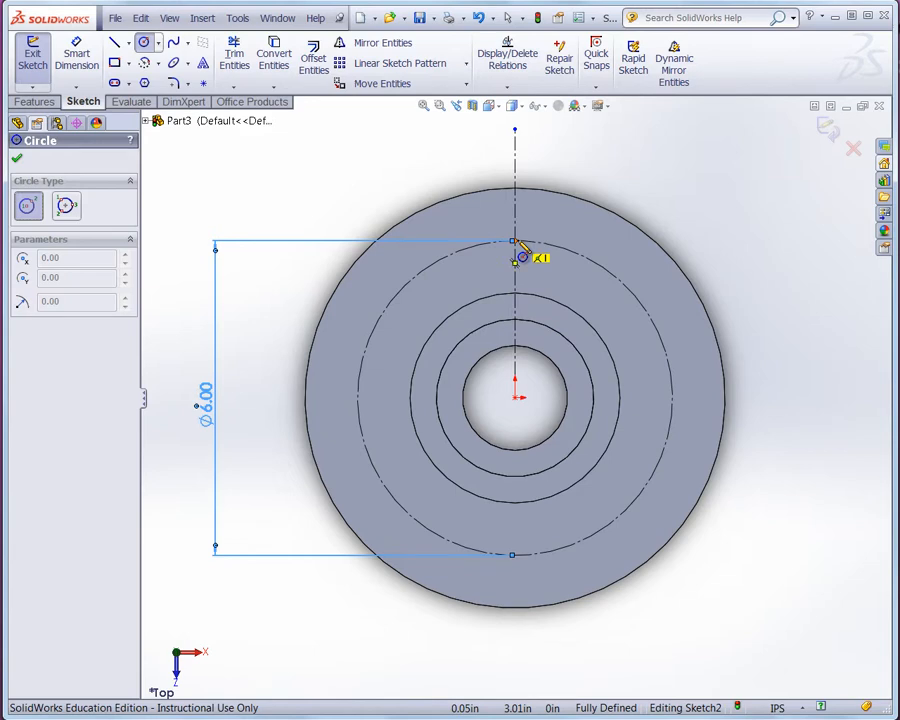
scroll(518, 250, "down", 3)
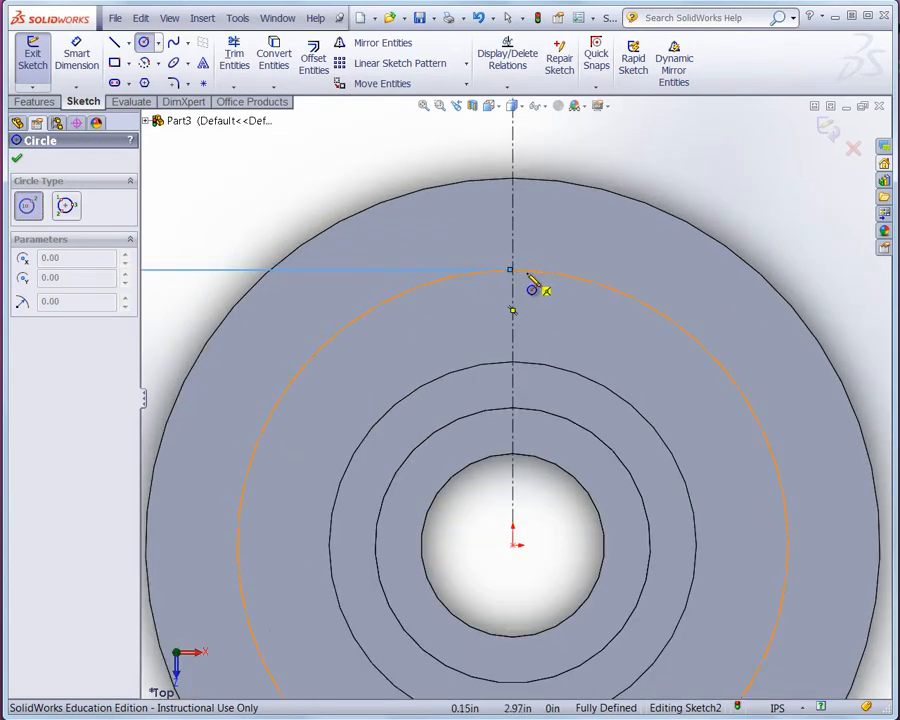
left_click_drag(512, 270, 554, 272)
- Dimension the small bolt-hole circle's diameter as 0.75 in
left_click(76, 58)
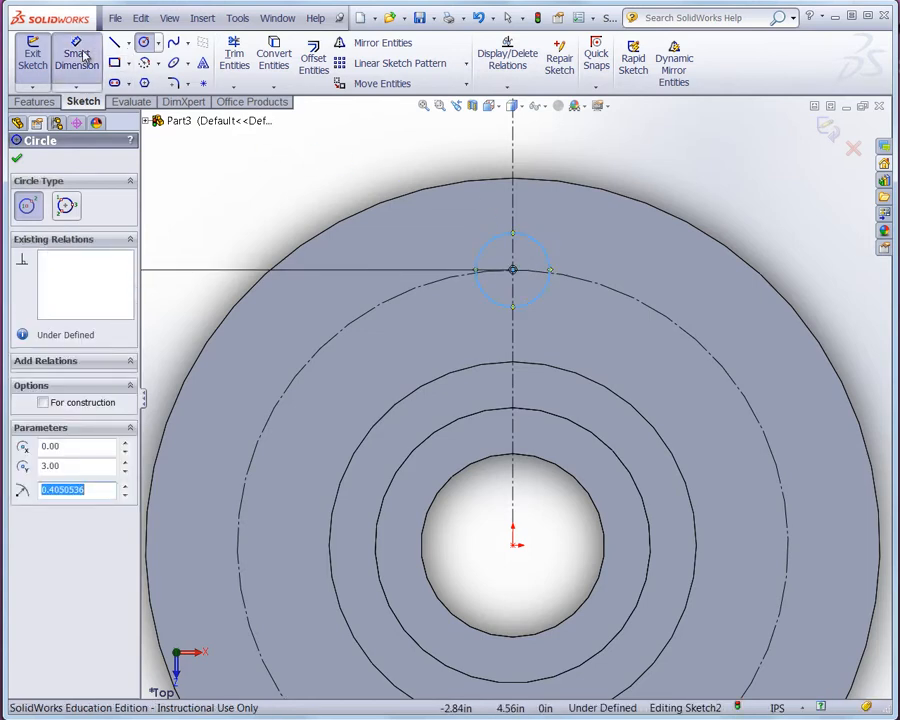
left_click(537, 247)
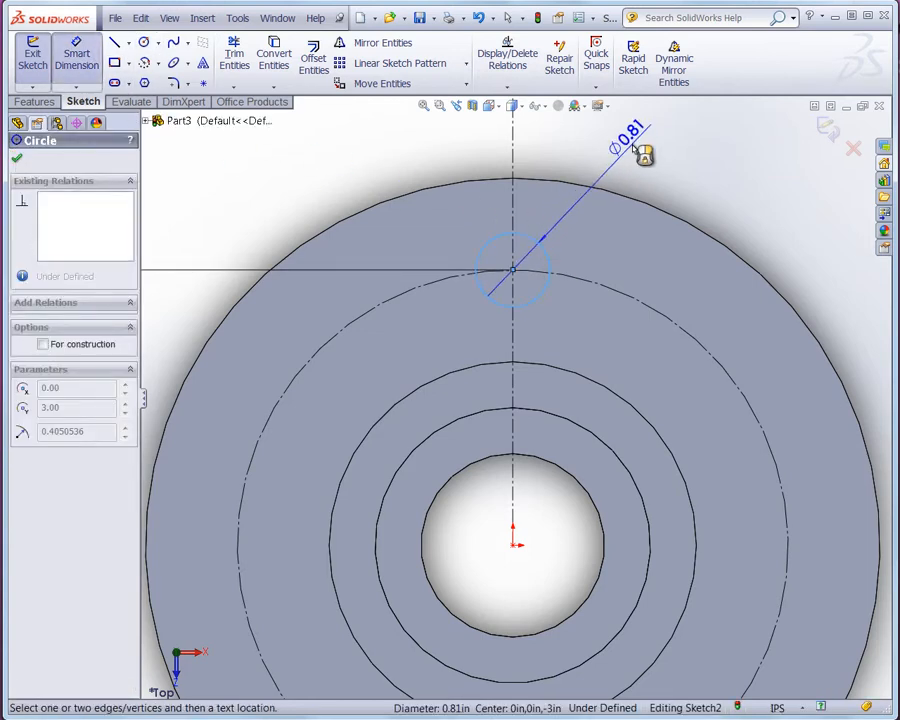
left_click(638, 150)
type(".75")
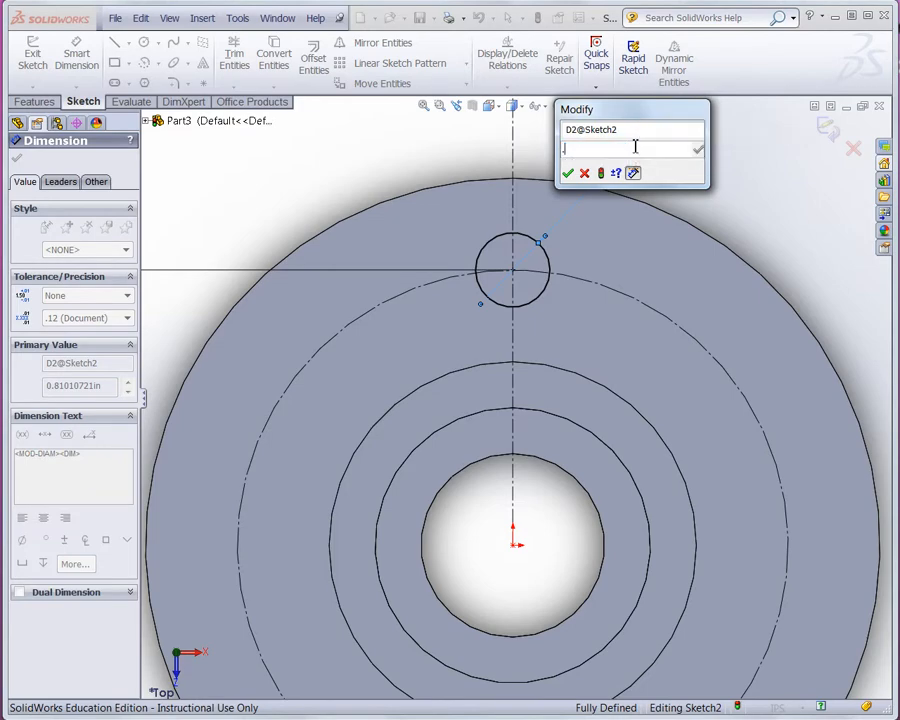
key("Return")
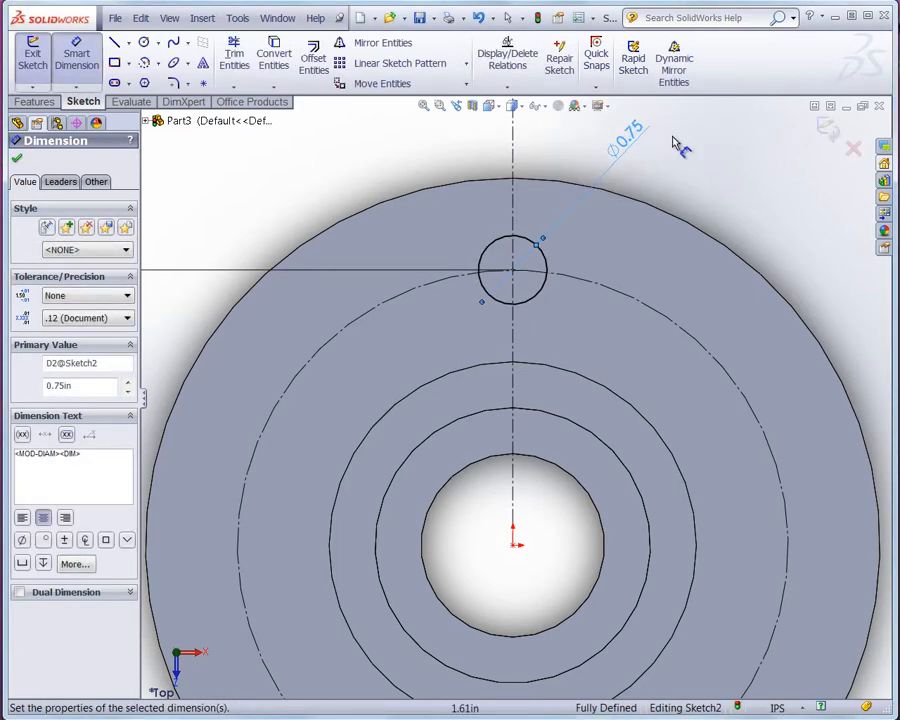
scroll(594, 204, "up", 5)
scroll(705, 530, "down", 2)
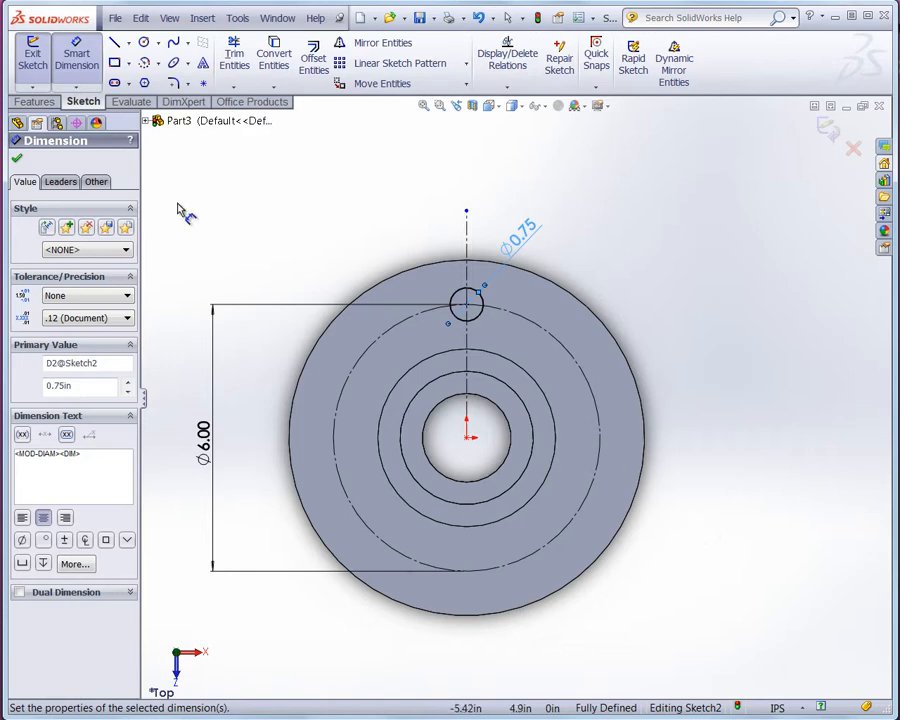
left_click(16, 158)
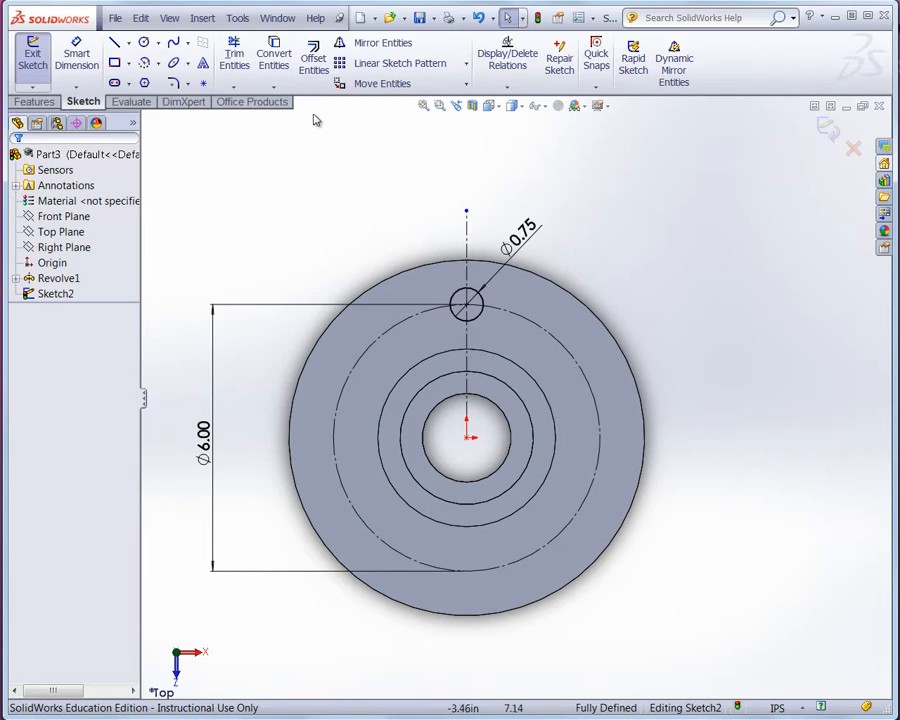
- Create a circular sketch pattern of the bolt-hole circle around the origin with 8 equally spaced instances over 360 deg
left_click(467, 64)
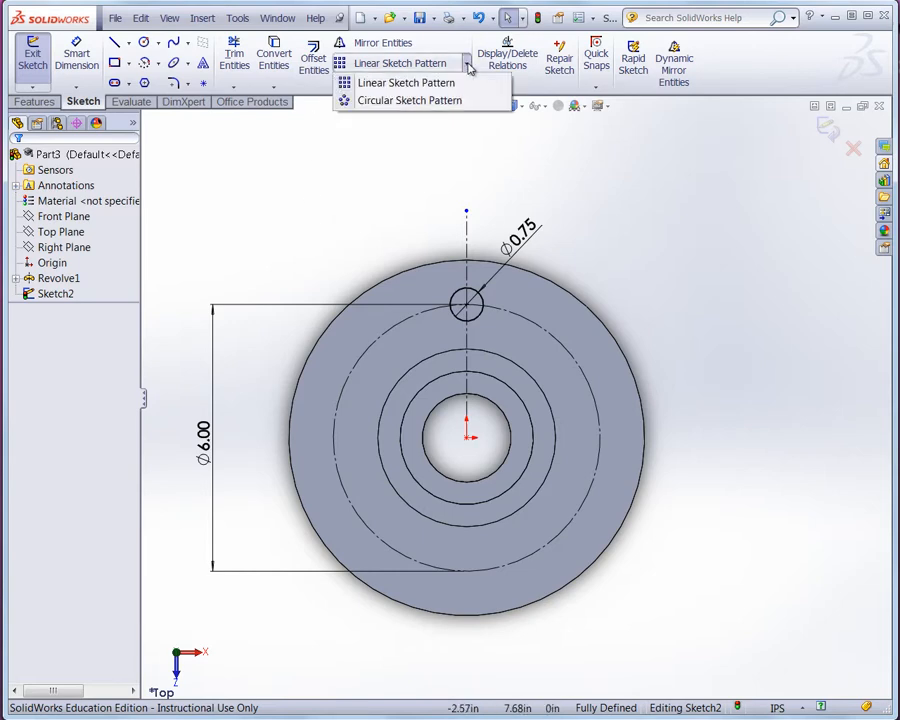
left_click(373, 104)
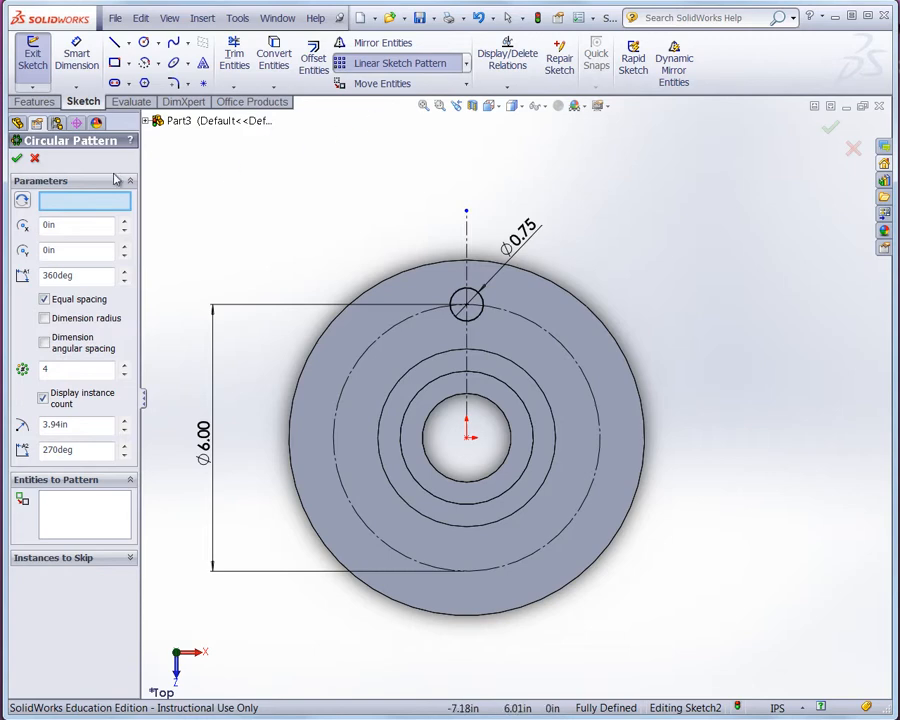
left_click(105, 204)
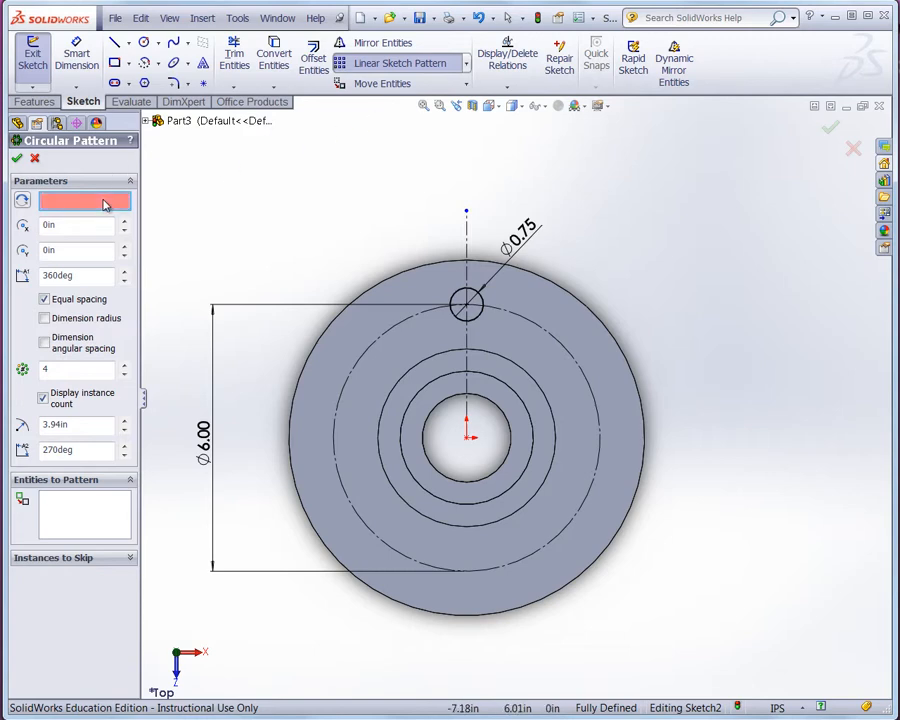
left_click(469, 441)
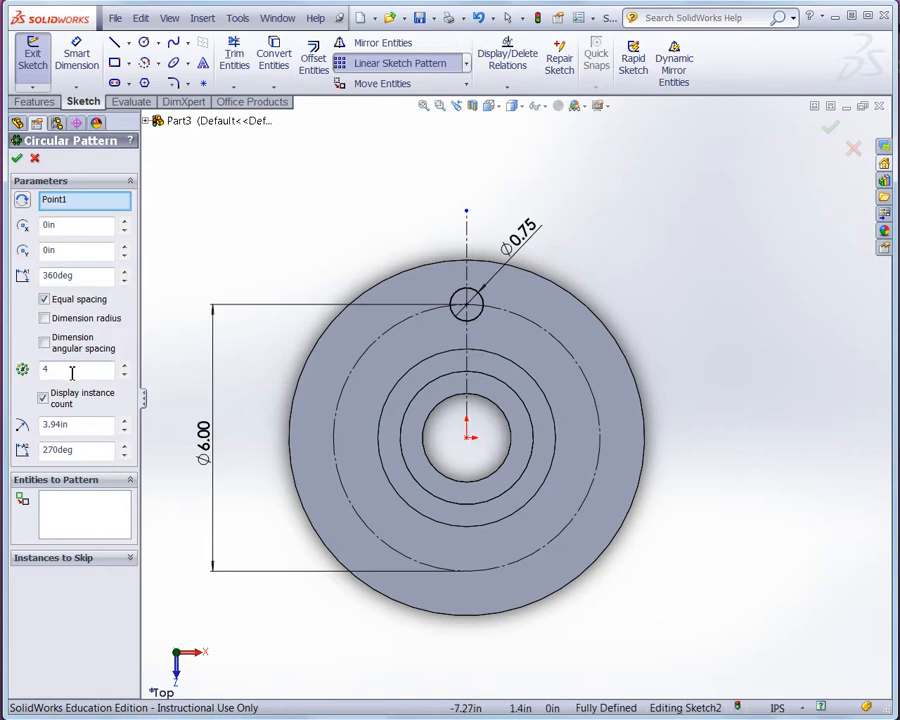
left_click(124, 366)
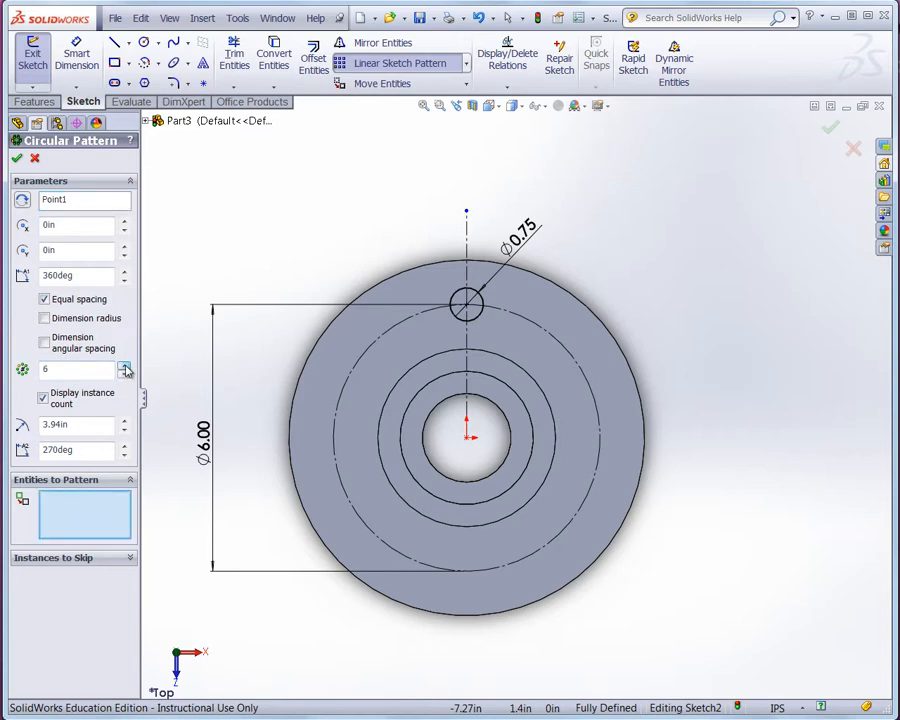
left_click(124, 367)
left_click(124, 367)
left_click(82, 374)
left_click(78, 533)
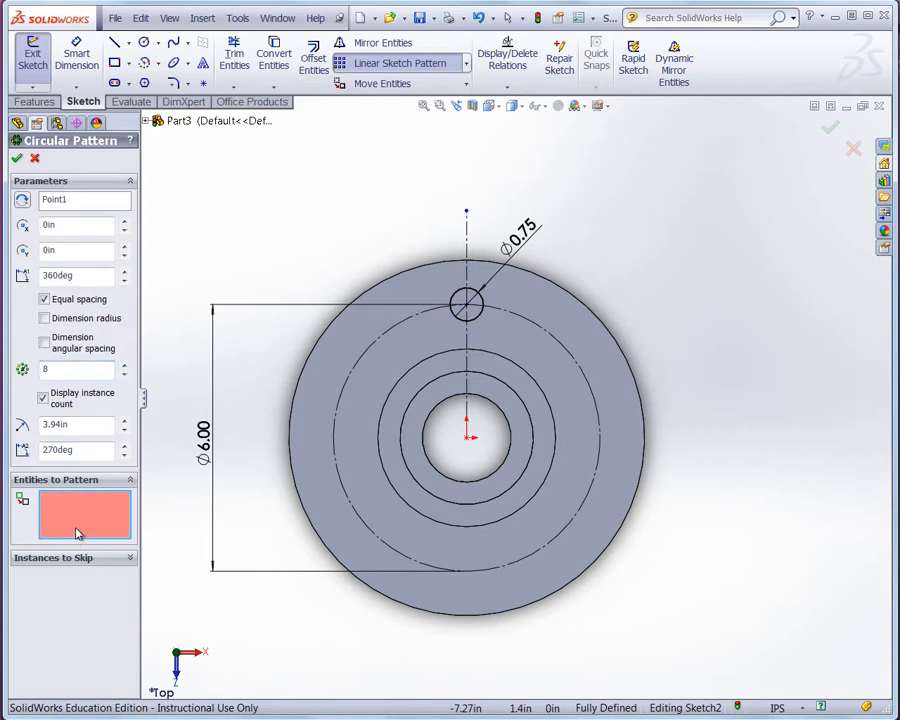
left_click(483, 319)
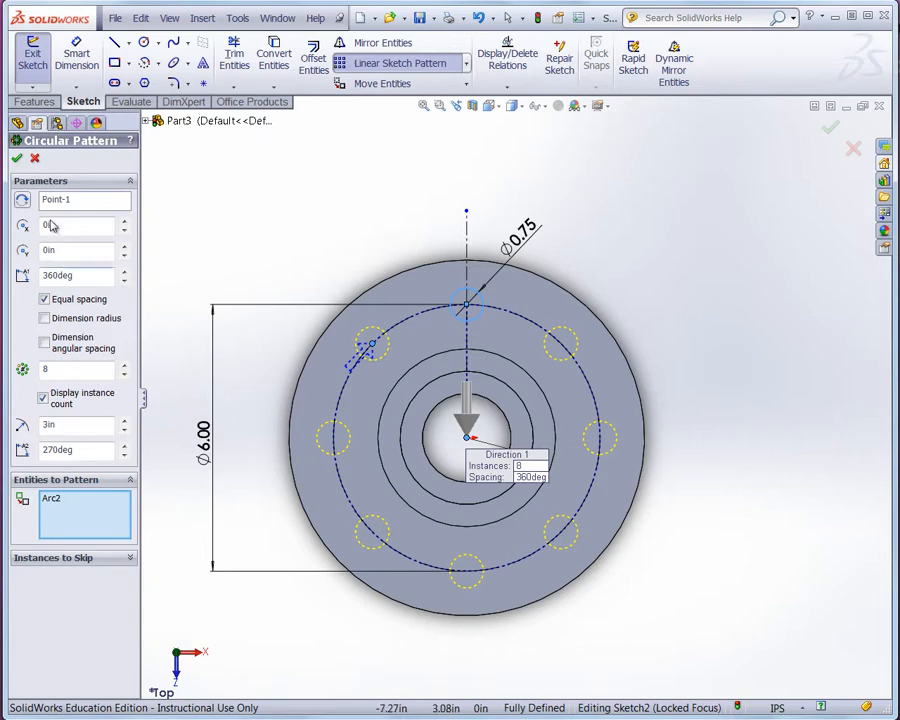
left_click(16, 158)
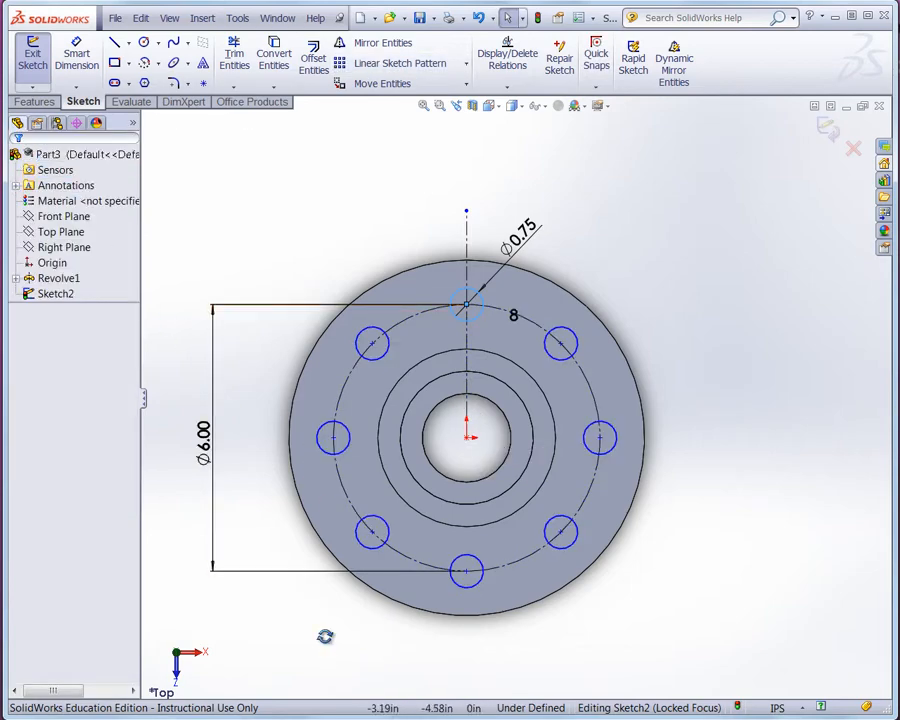
- Start an extruded cut from the bolt-hole sketch, set to Up To Next with the direction reversed
middle_click_drag(323, 632, 289, 496)
scroll(235, 525, "up", 2)
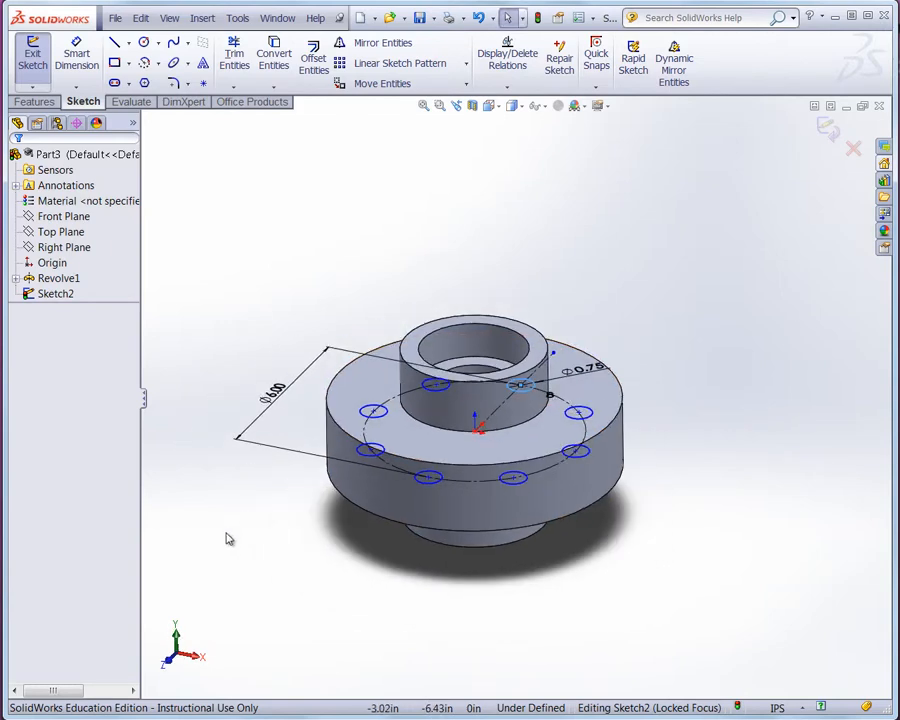
scroll(255, 514, "down", 2)
left_click(30, 101)
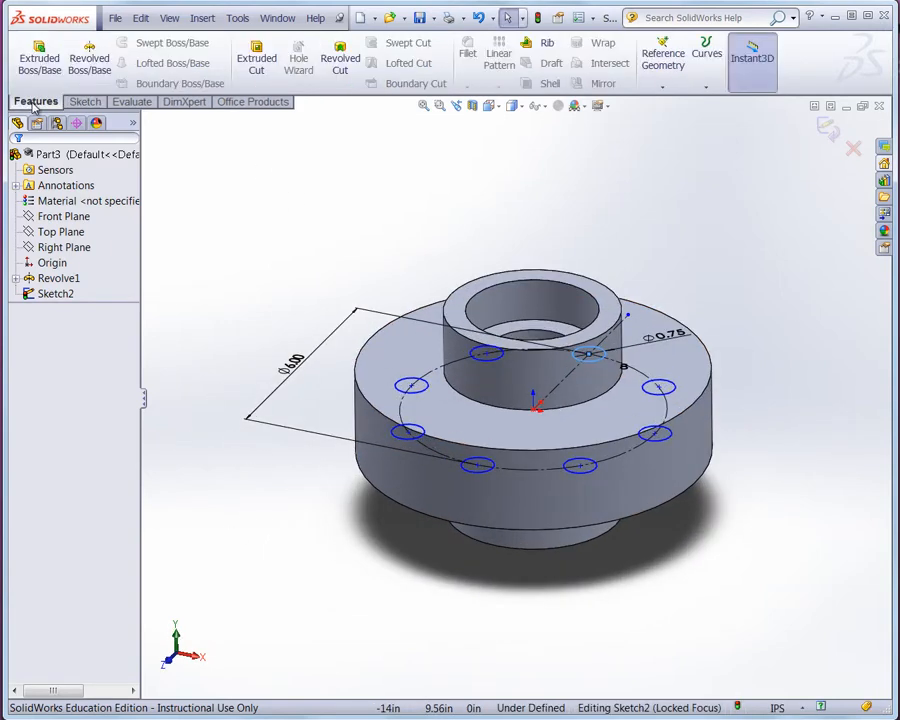
left_click(264, 82)
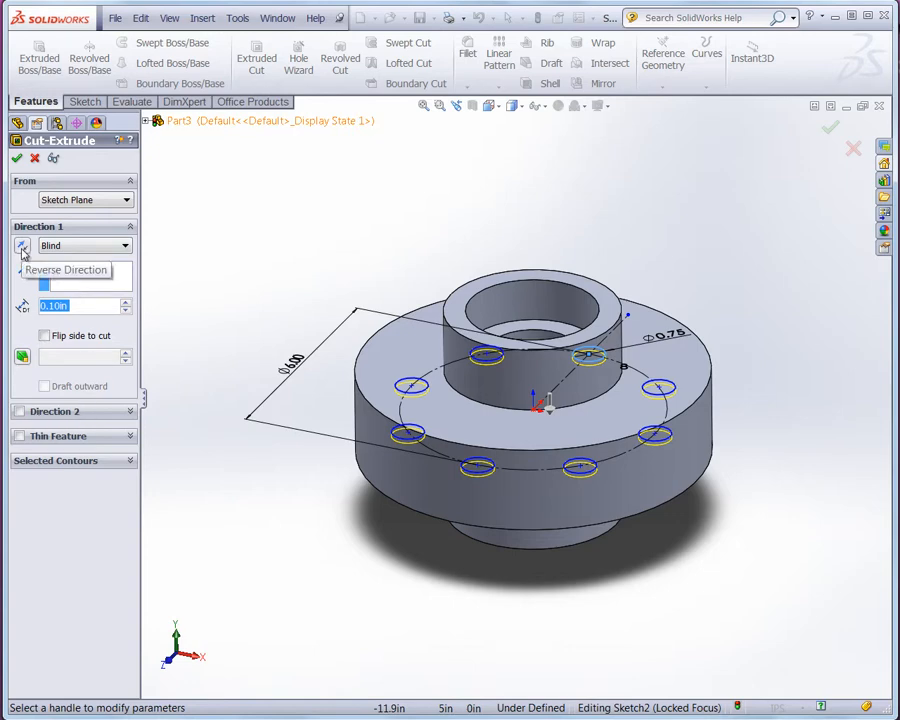
left_click(92, 249)
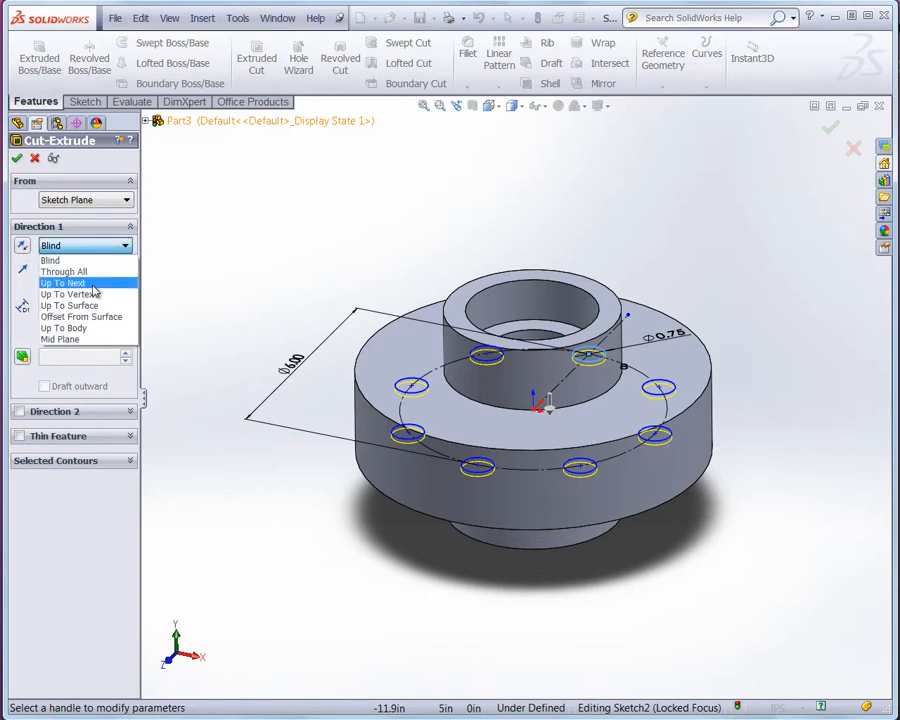
left_click(92, 284)
middle_click_drag(235, 597, 236, 515)
middle_click_drag(234, 505, 230, 570)
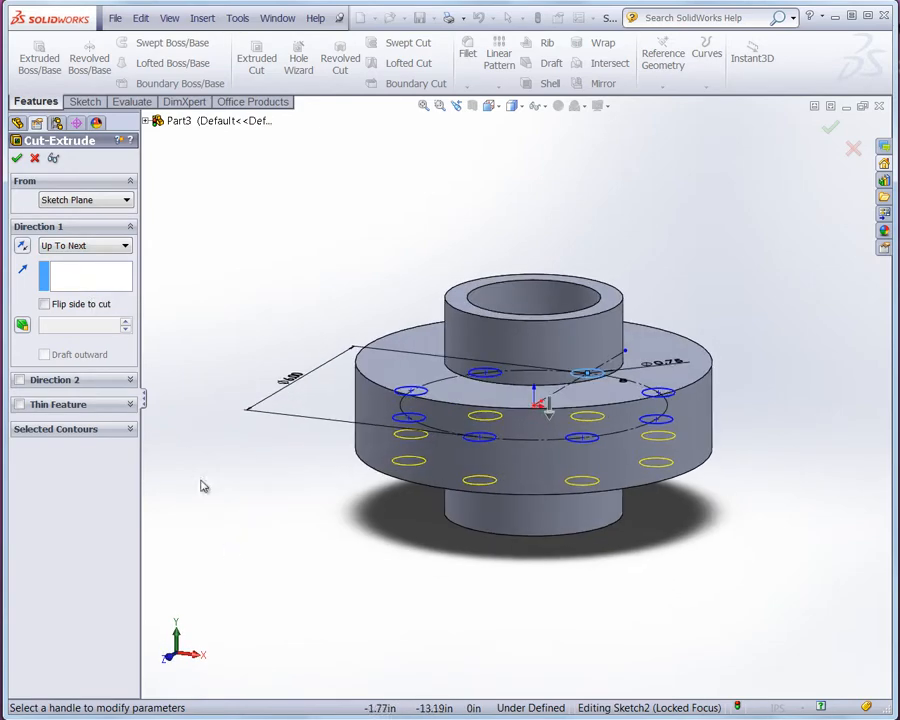
left_click(22, 247)
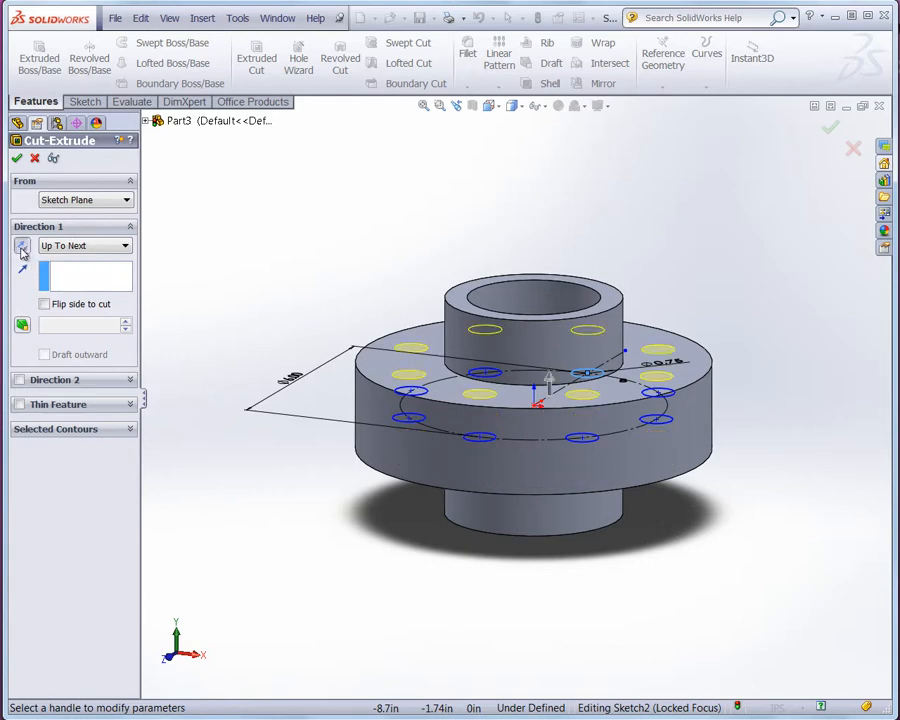
- Enable a second cut direction, also Up To Next, and complete the extruded cut through the flange
left_click(19, 381)
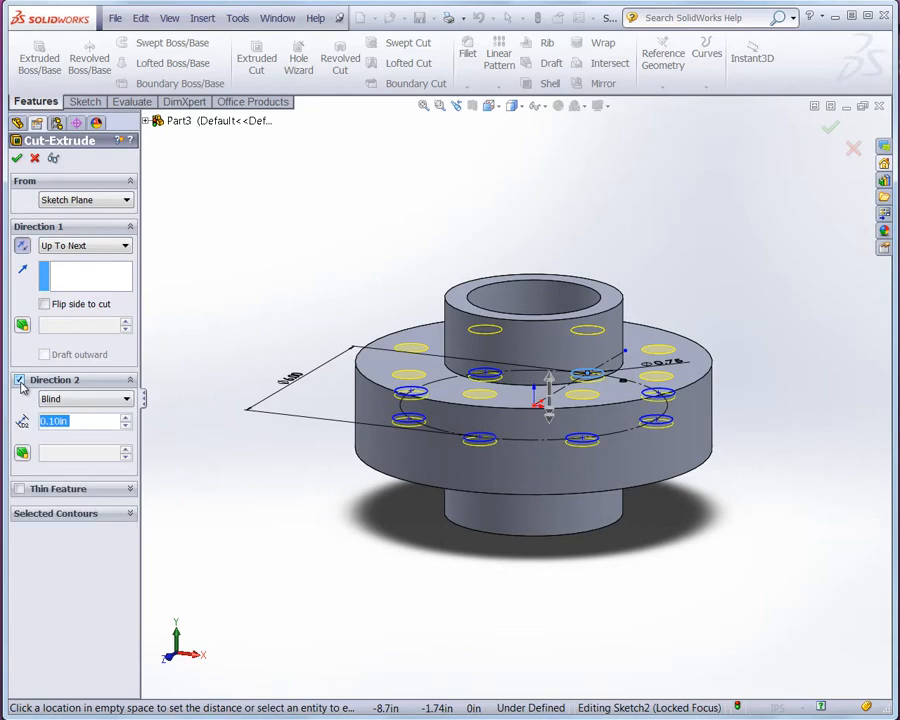
left_click(86, 399)
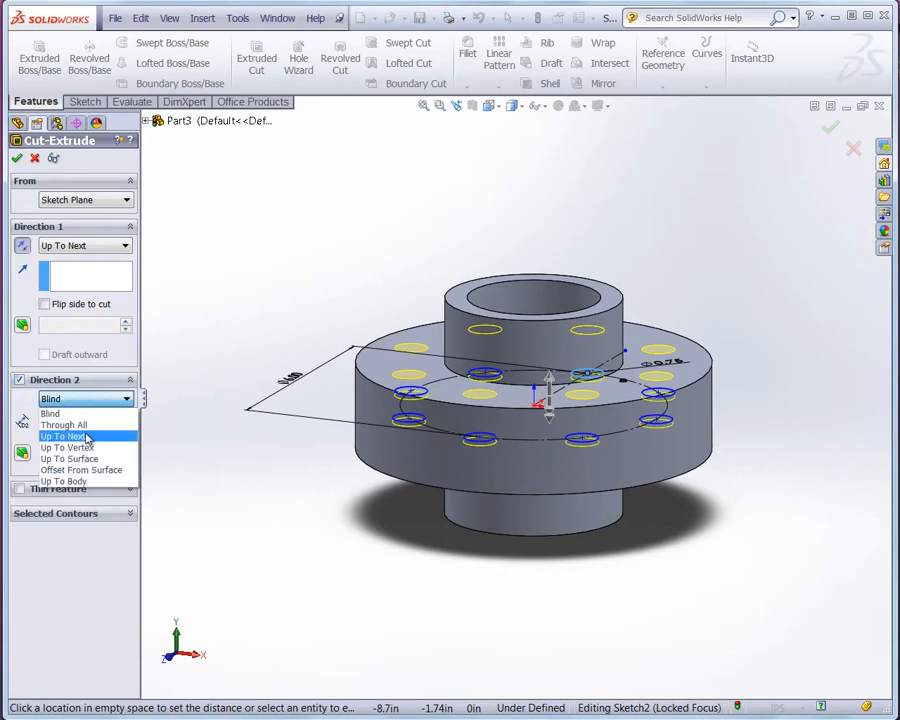
left_click(85, 437)
middle_click_drag(309, 540, 310, 511)
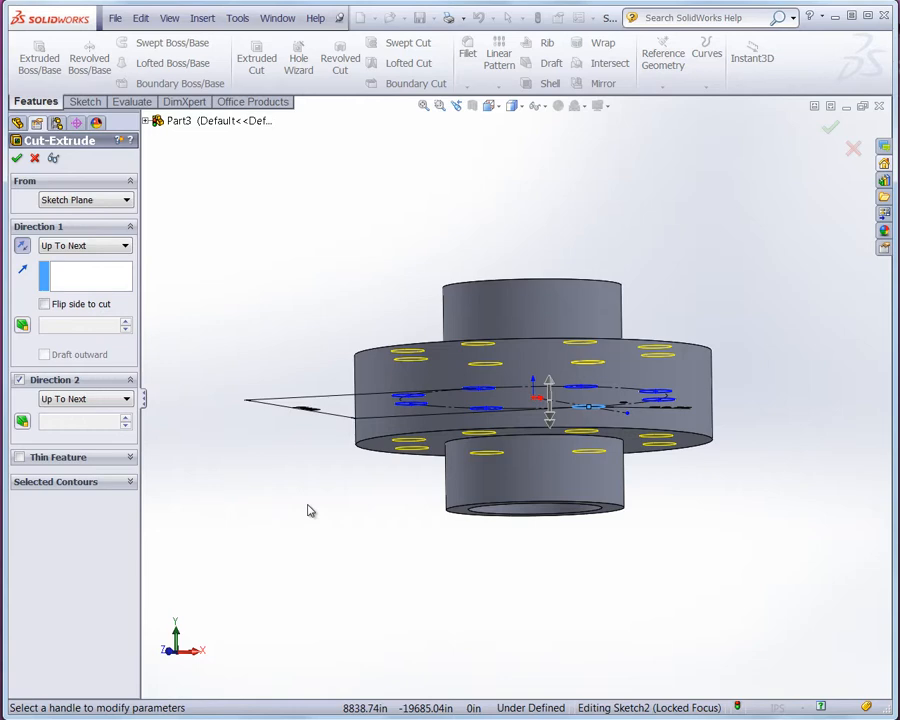
mouse_move(296, 283)
middle_mouse_down()
mouse_move(301, 330)
mouse_move(298, 304)
mouse_move(310, 302)
mouse_move(285, 285)
middle_mouse_up()
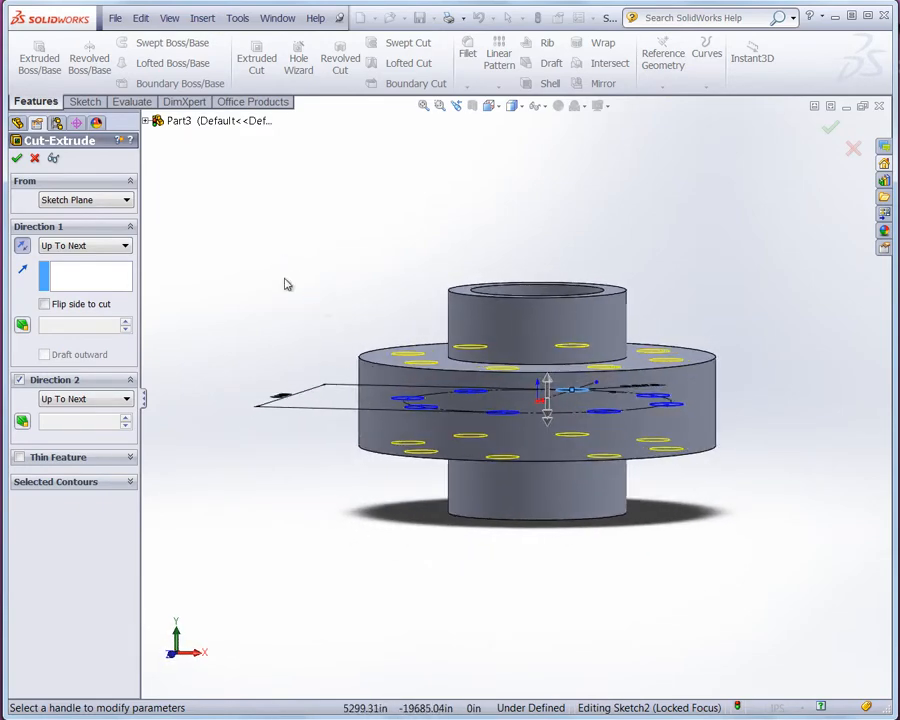
left_click(17, 159)
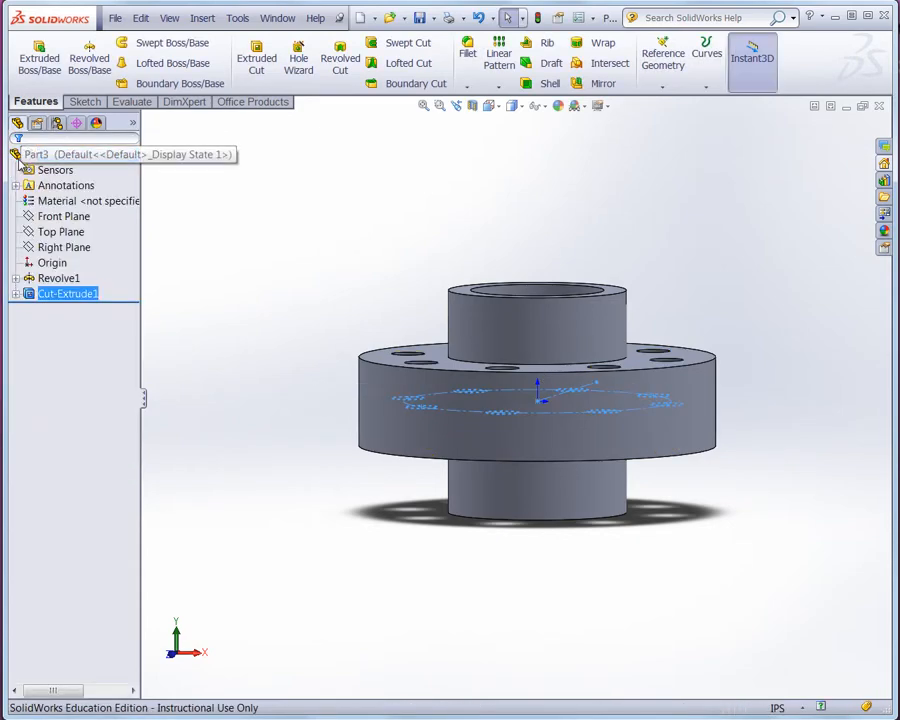
- Open a section view of the flange cut through the Front Plane to inspect the holes
middle_click_drag(265, 272, 292, 332)
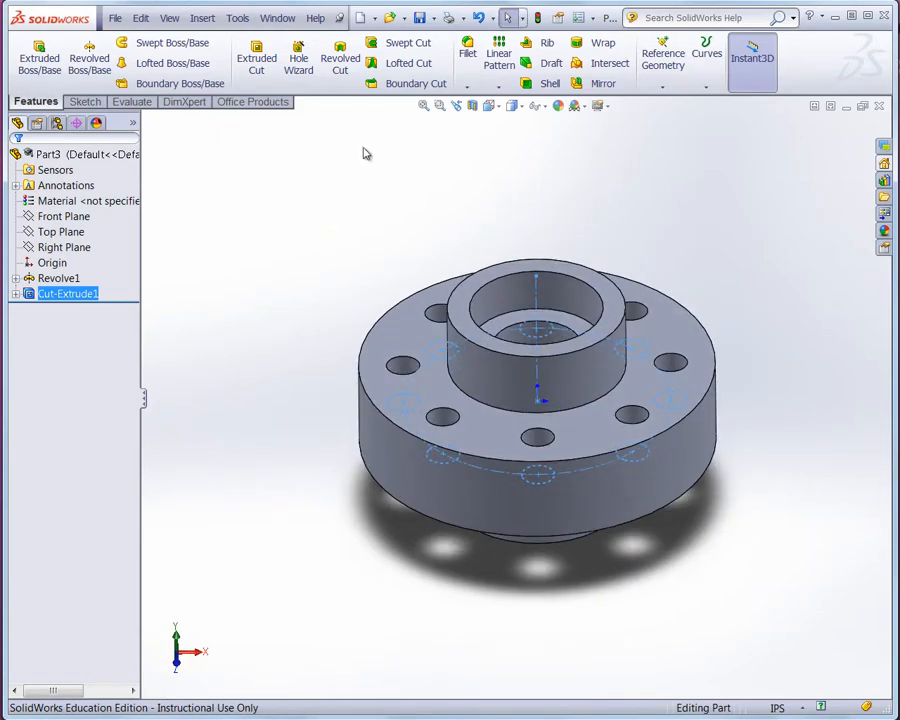
left_click(60, 222)
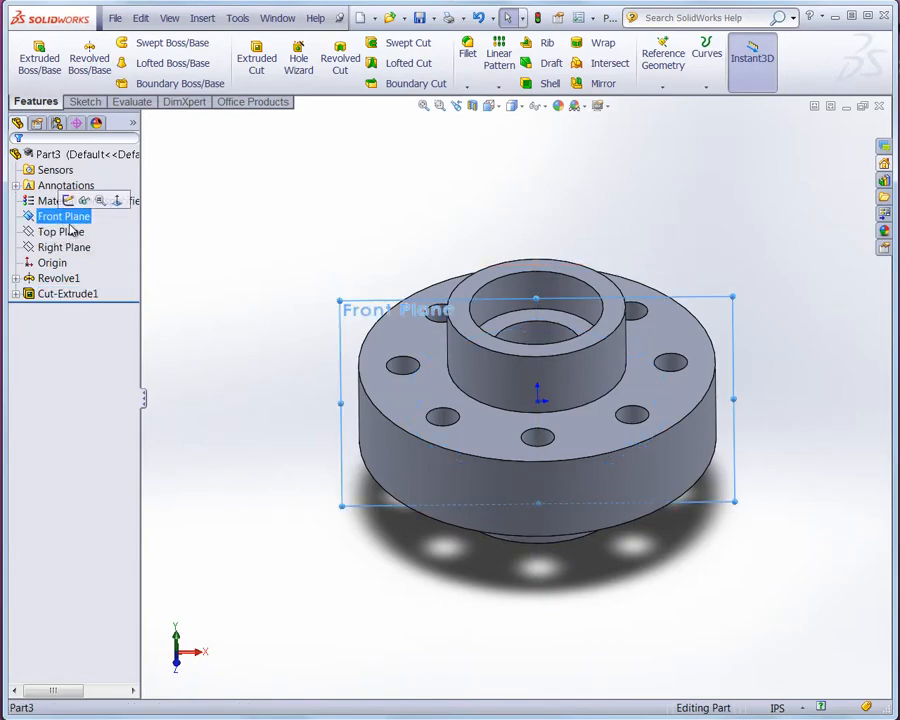
left_click(474, 110)
middle_click_drag(414, 453, 436, 426)
left_click_drag(537, 403, 540, 434)
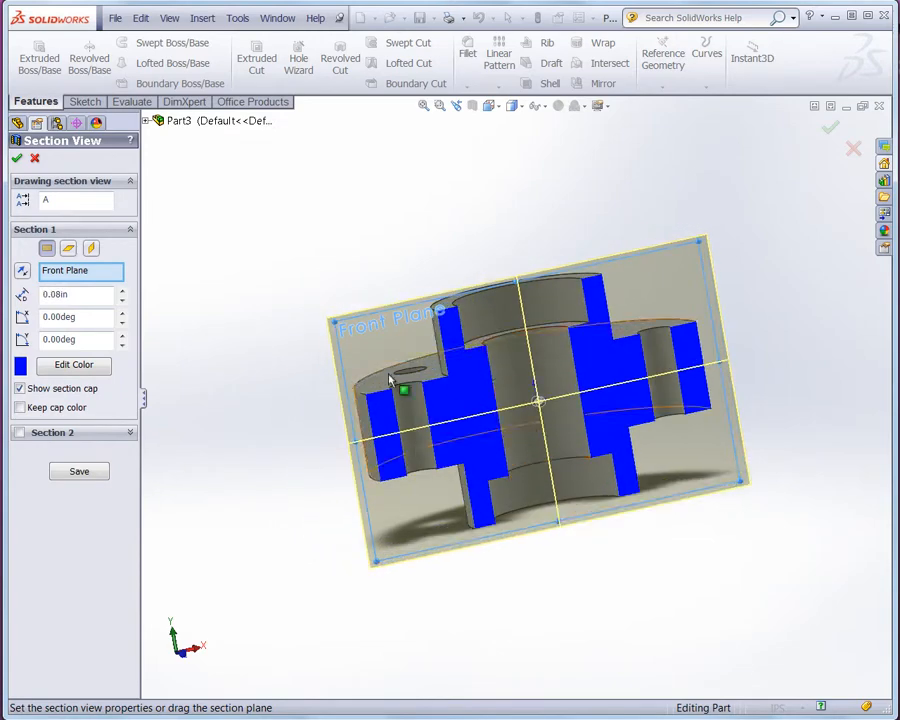
- Switch the section to the Top Plane, offset it 2.16 in, then close the section view
left_click(68, 250)
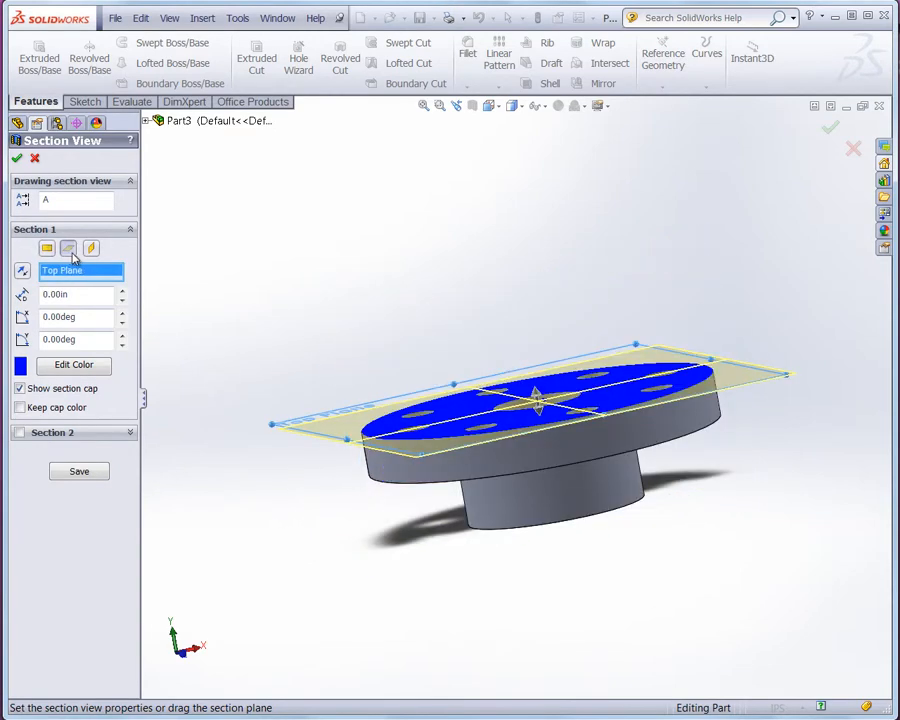
middle_click_drag(578, 444, 612, 511)
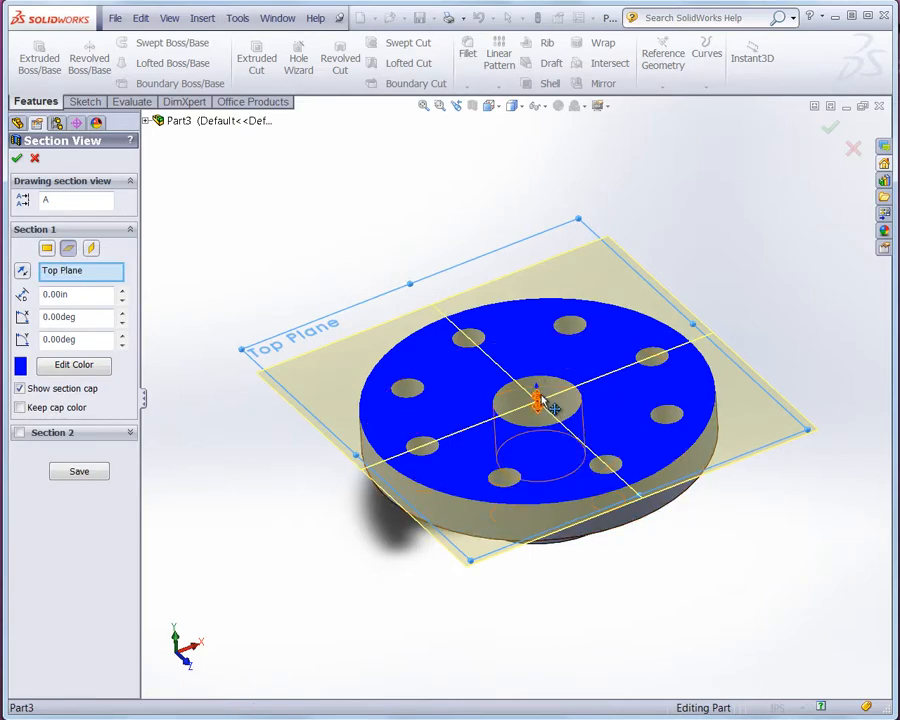
left_click_drag(537, 400, 552, 320)
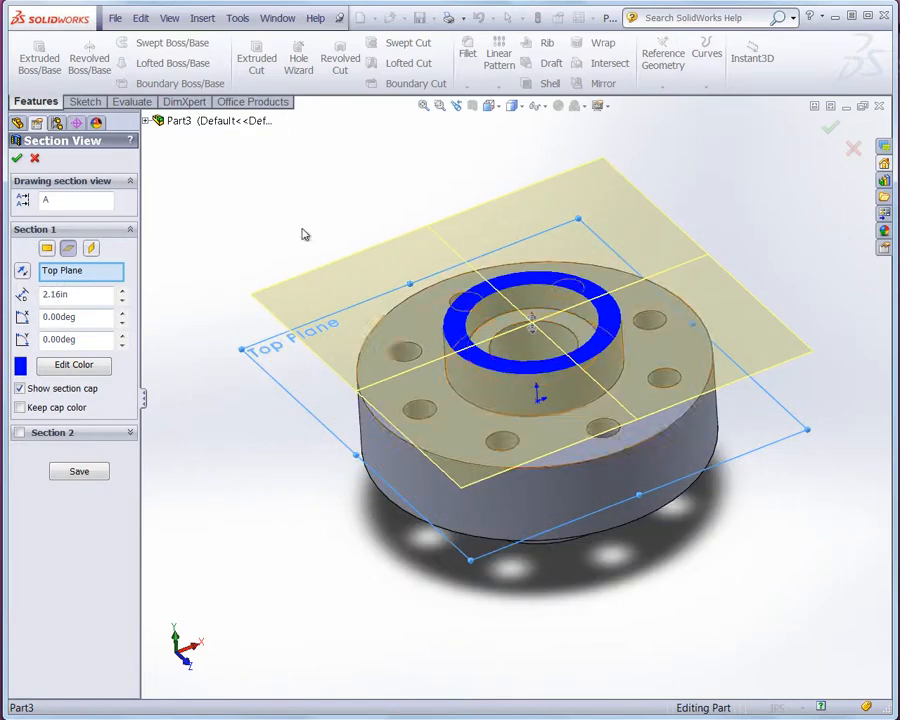
left_click(17, 161)
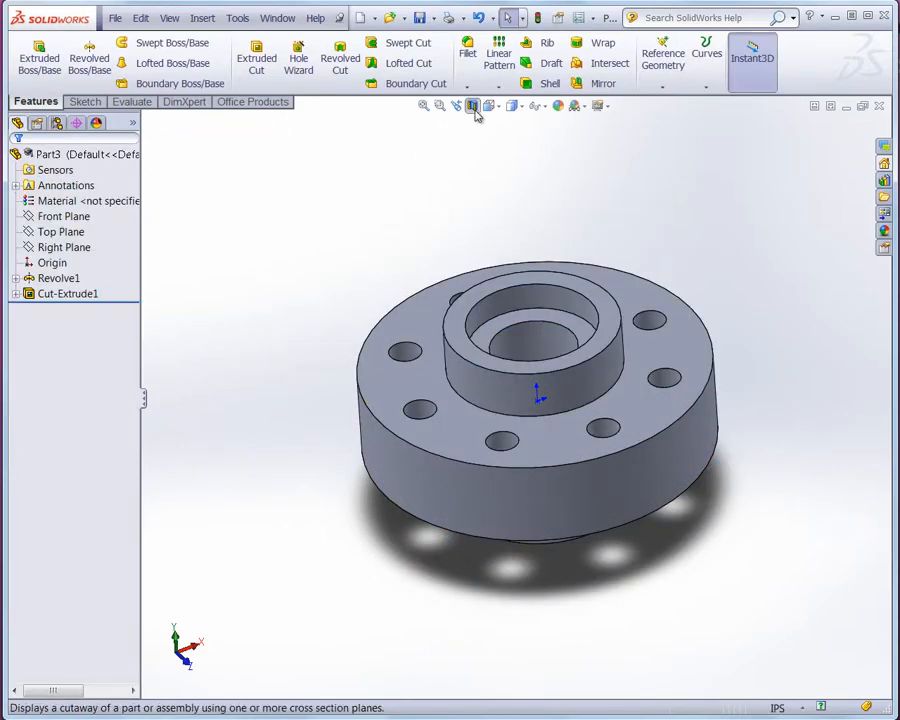
middle_click_drag(323, 370, 325, 344)
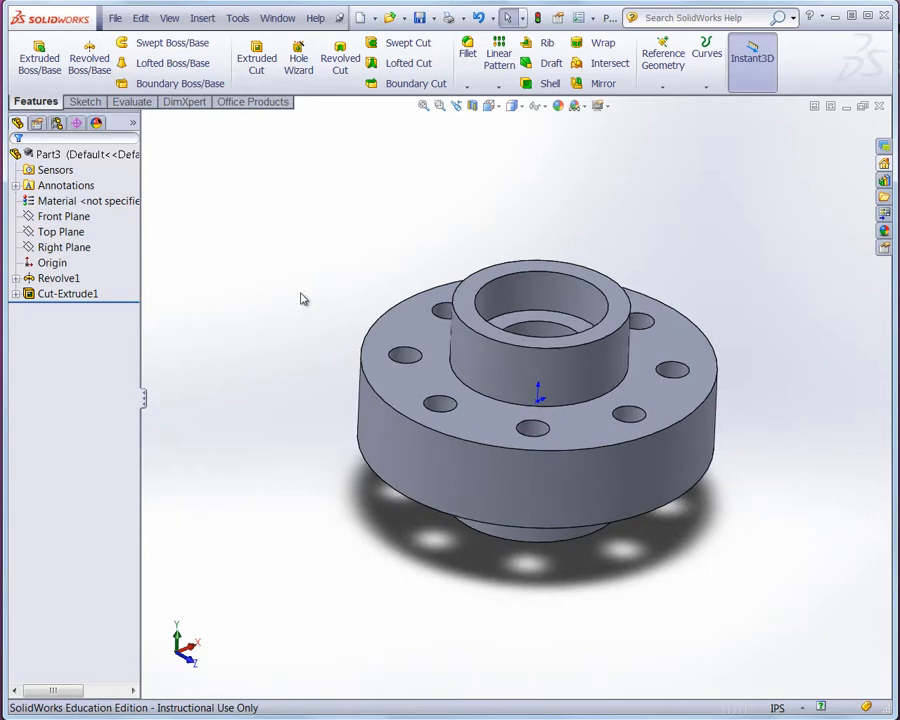